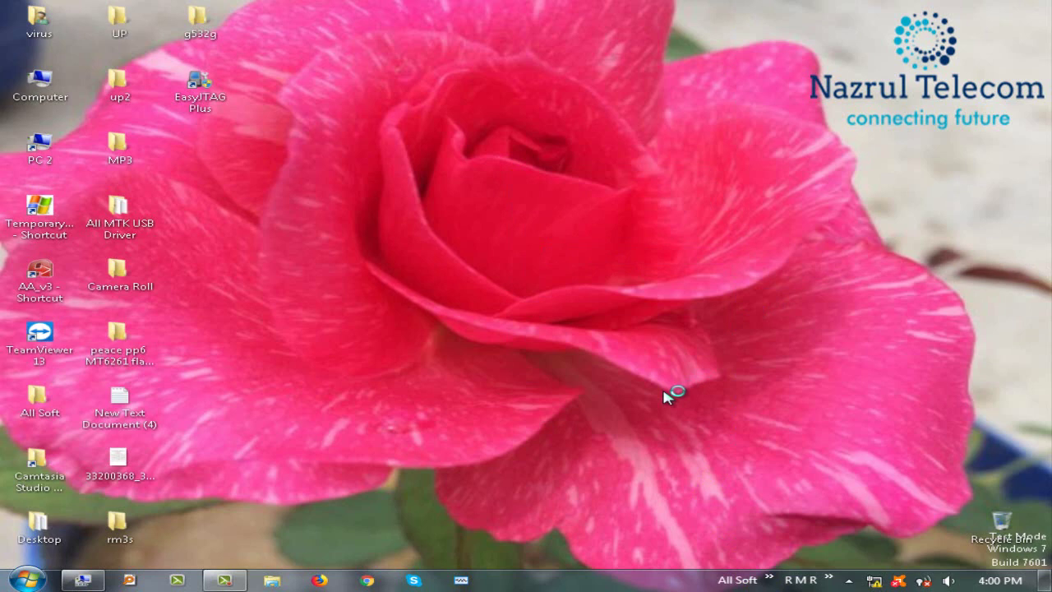
Switch to the eMMC Tool functions and select SM-G532G as the Samsung device.
left_click(665, 396)
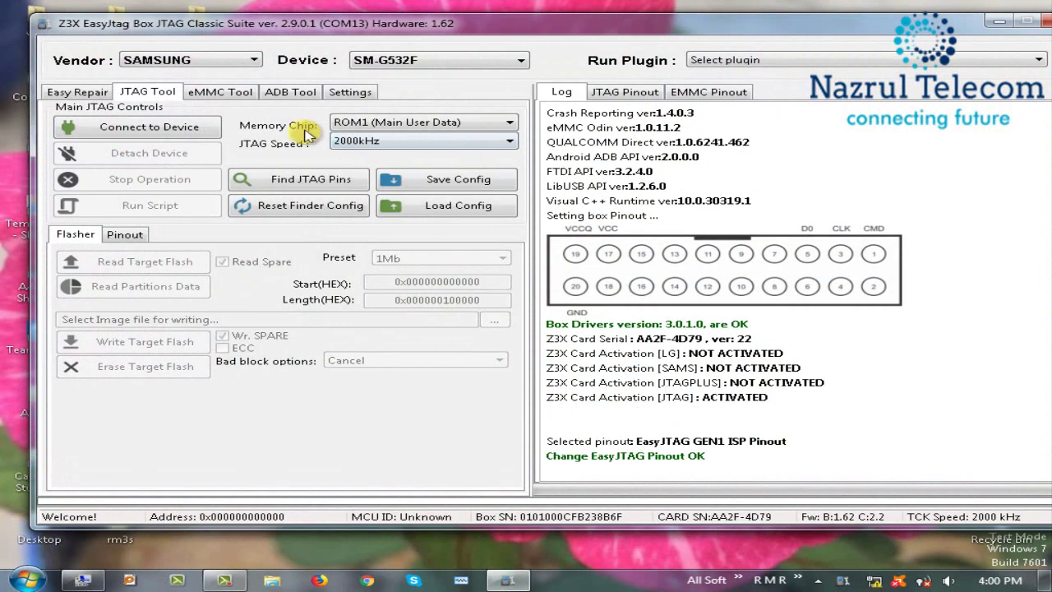
left_click(217, 92)
left_click(520, 60)
left_click(476, 88)
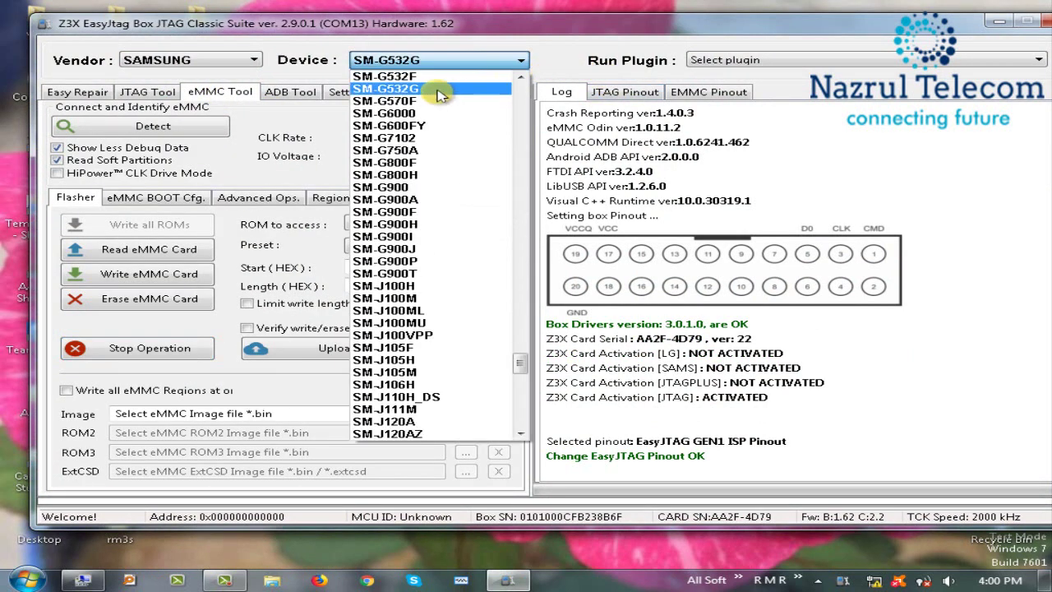
Select the SM-G532F device and view its eMMC pinout to examine the CLK, CMD, DAT0 and power points.
left_click(444, 60)
scroll(481, 91, "up", 1)
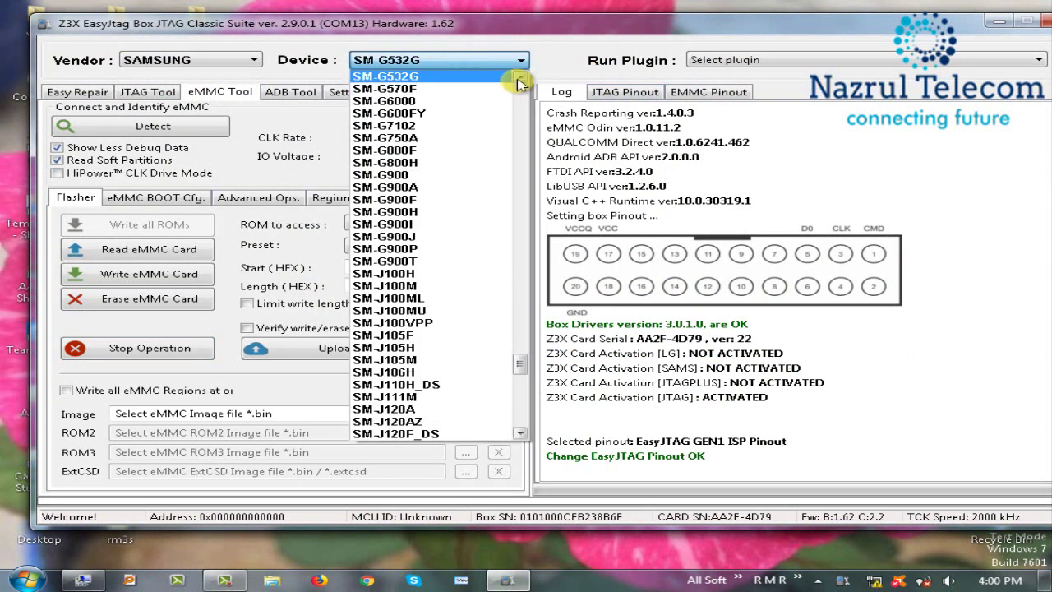
left_click(479, 76)
left_click(705, 95)
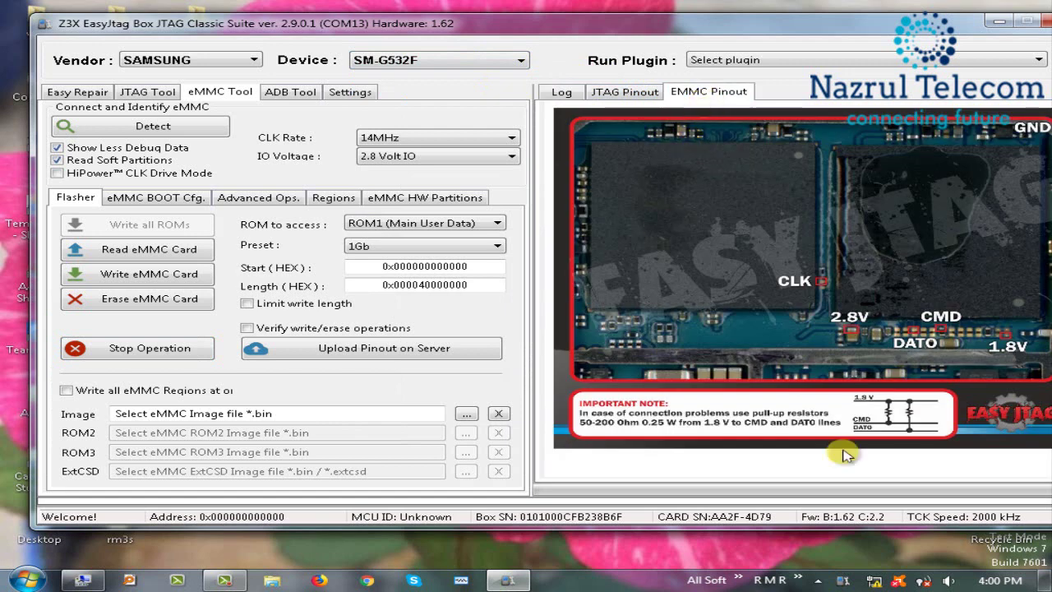
Select SM-G532G as the device again and detect the connected eMMC, with the log in view.
left_click(485, 66)
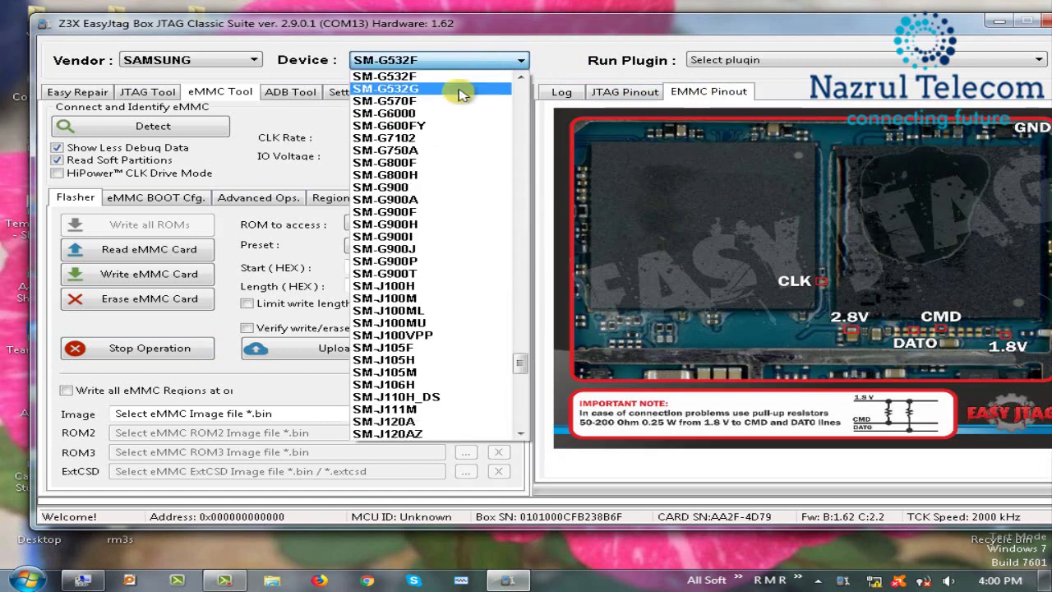
left_click(462, 89)
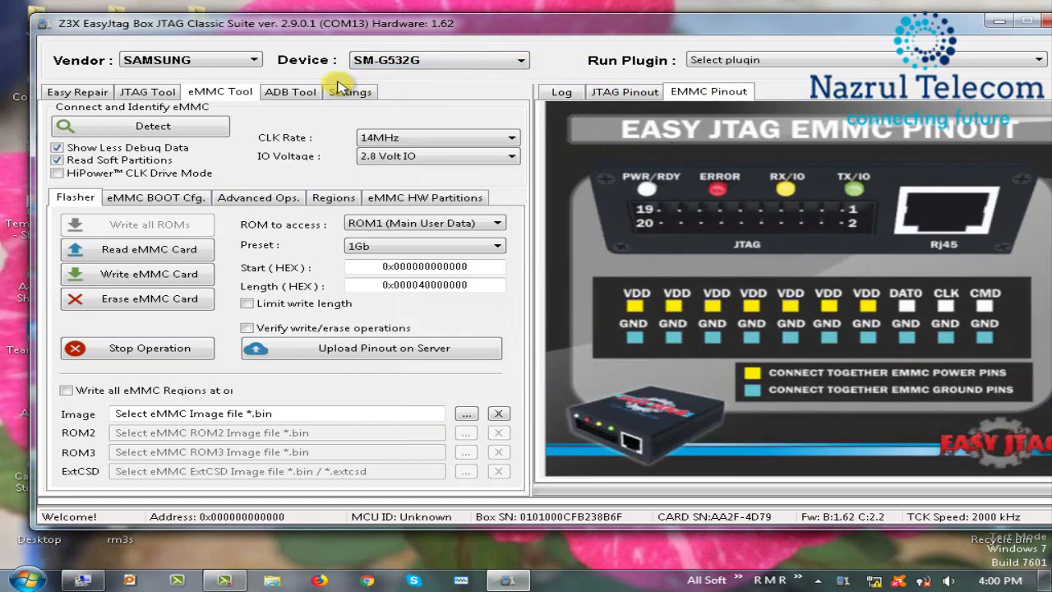
left_click(558, 93)
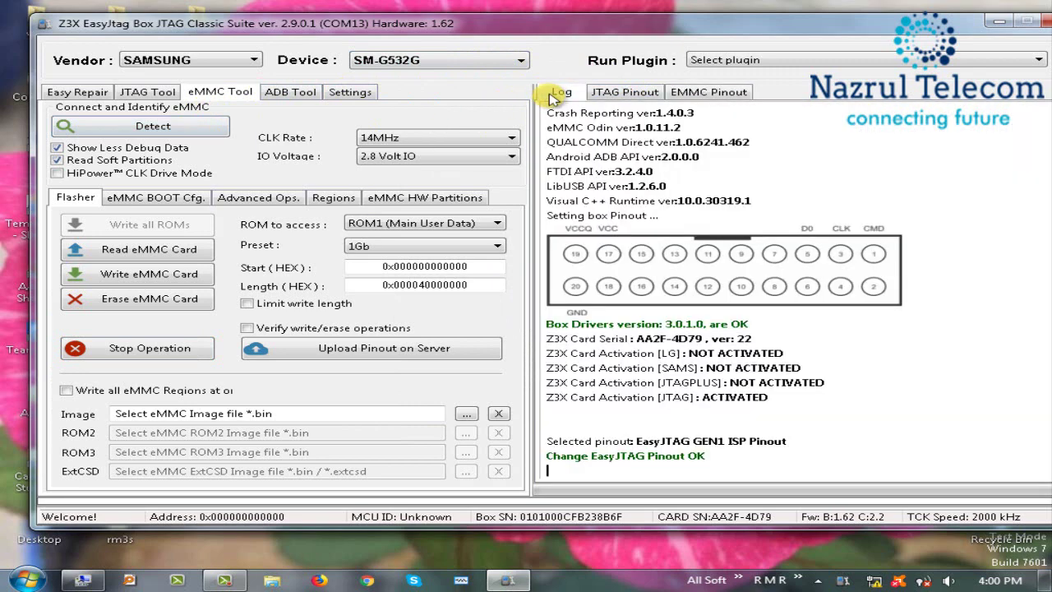
left_click(194, 125)
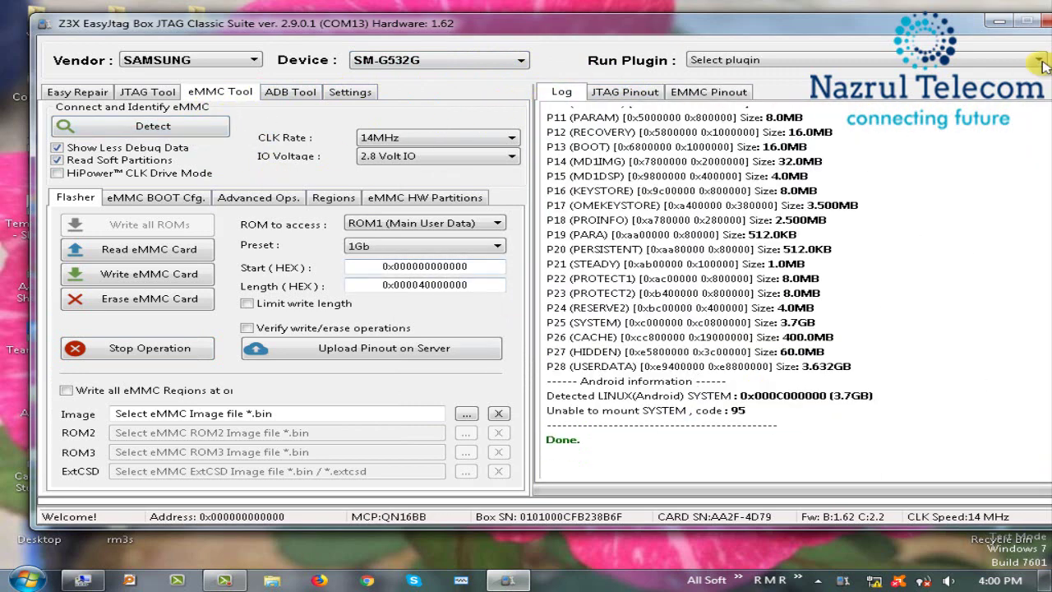
Close the JTAG Classic Suite and launch EasyJTAG Plus from the All Soft shortcuts.
left_click(1042, 23)
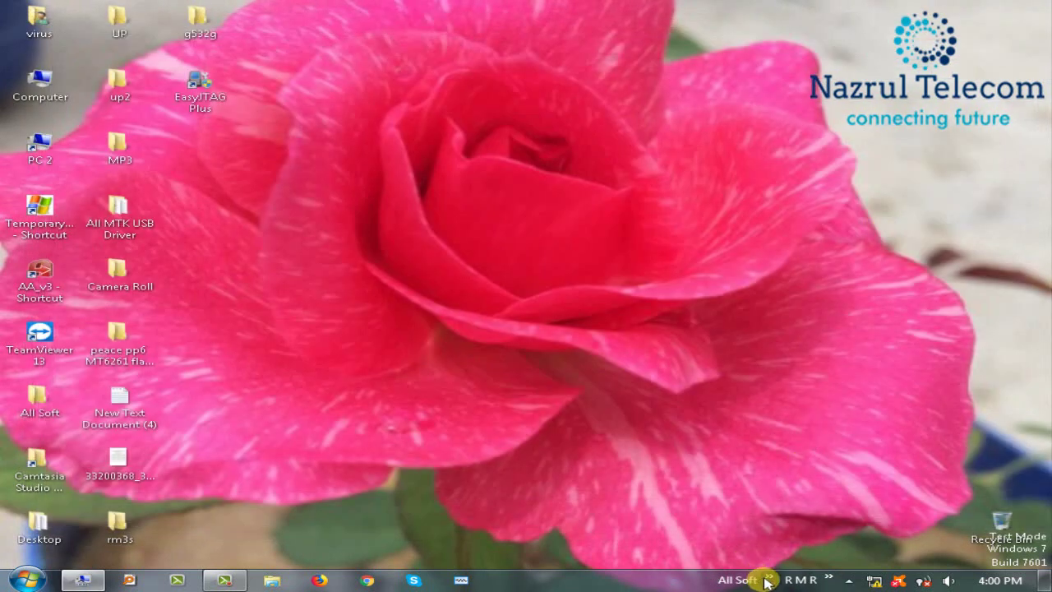
left_click(770, 578)
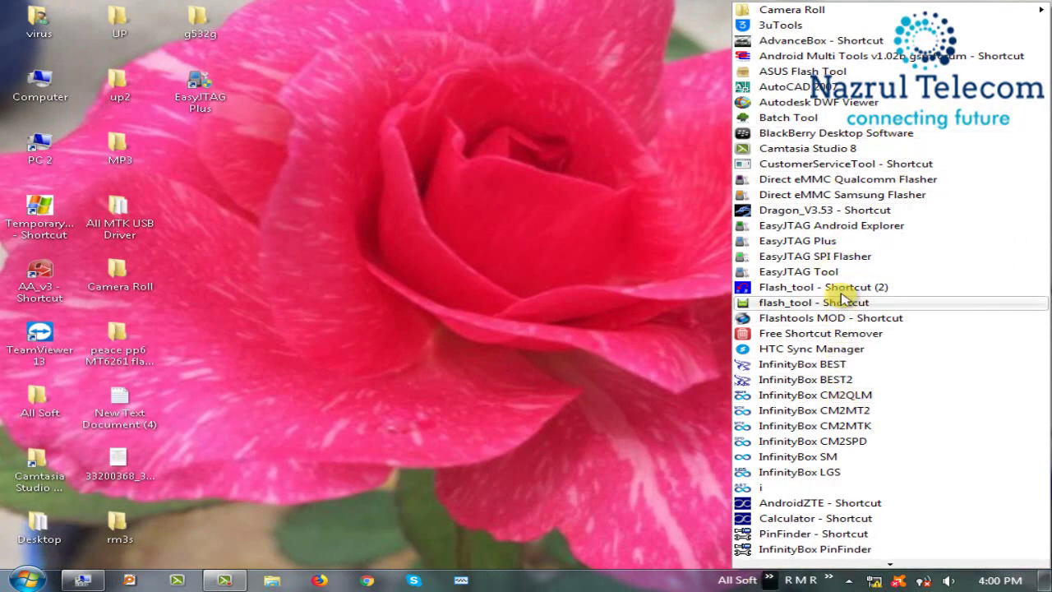
left_click(819, 241)
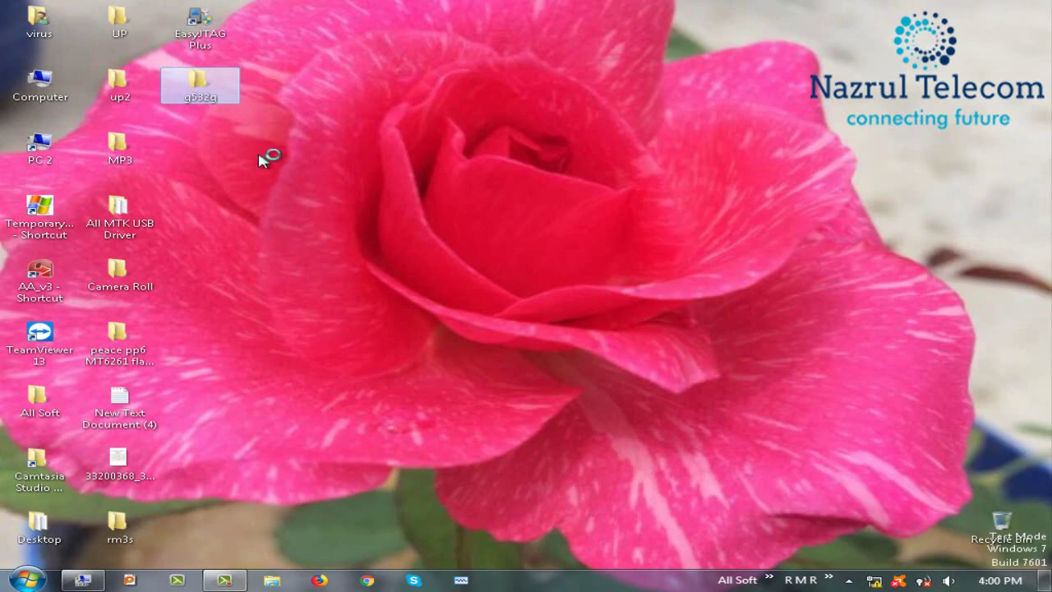
Examine the firmware and PIT files in the g532g desktop folder, closing the folder when done.
double_click(199, 82)
left_click_drag(564, 305, 216, 31)
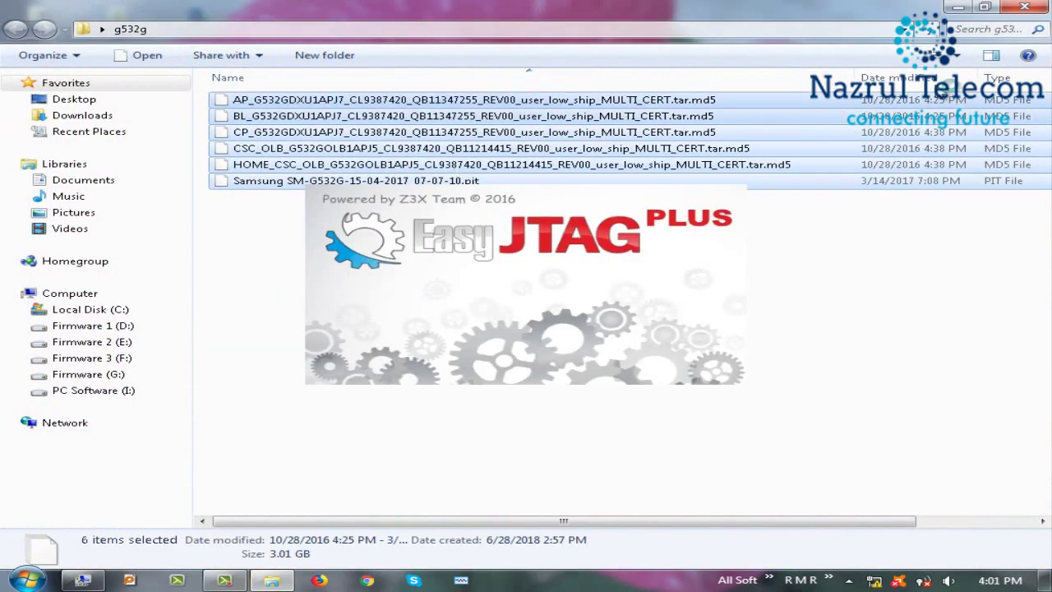
left_click(1024, 7)
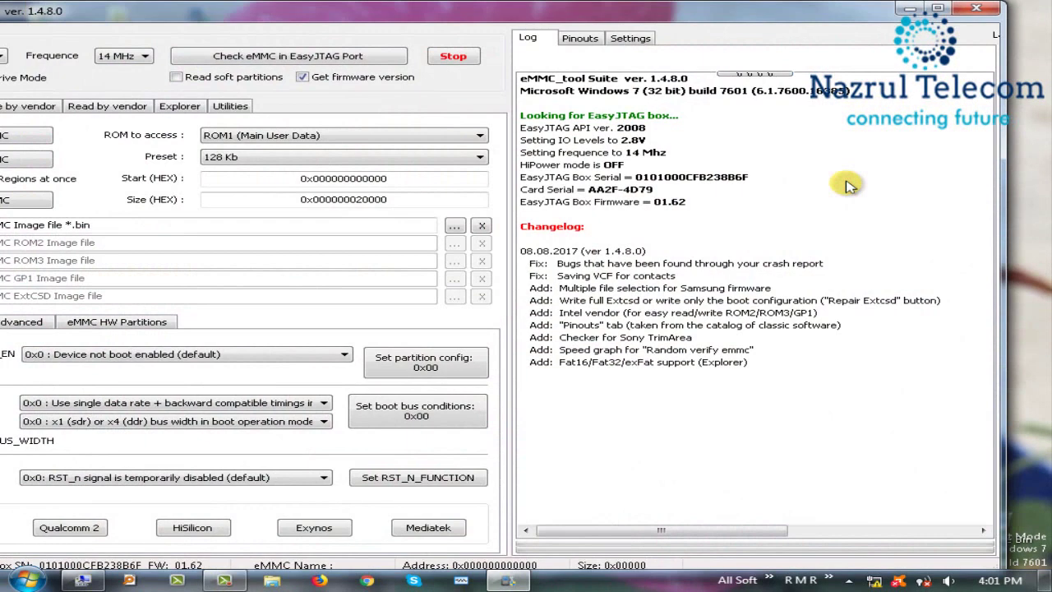
right_click(1032, 220)
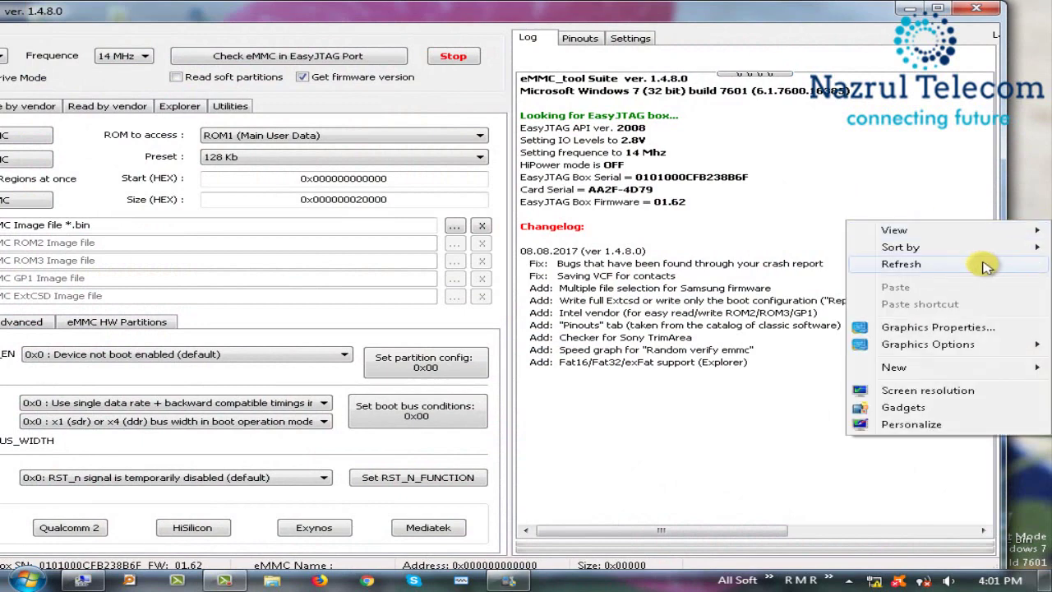
left_click(986, 266)
right_click(1038, 220)
left_click(978, 265)
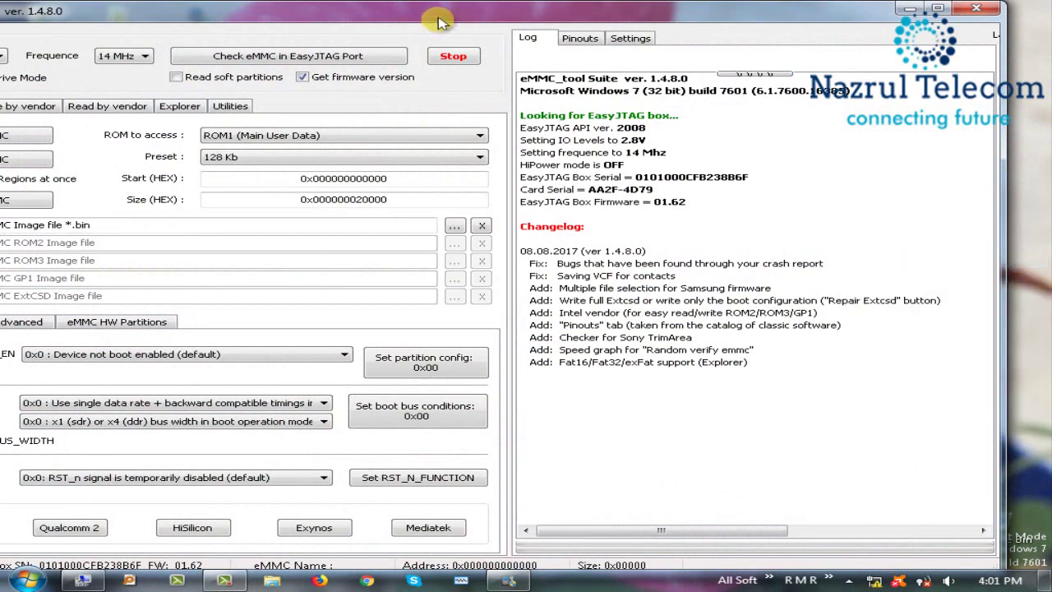
right_click(1026, 223)
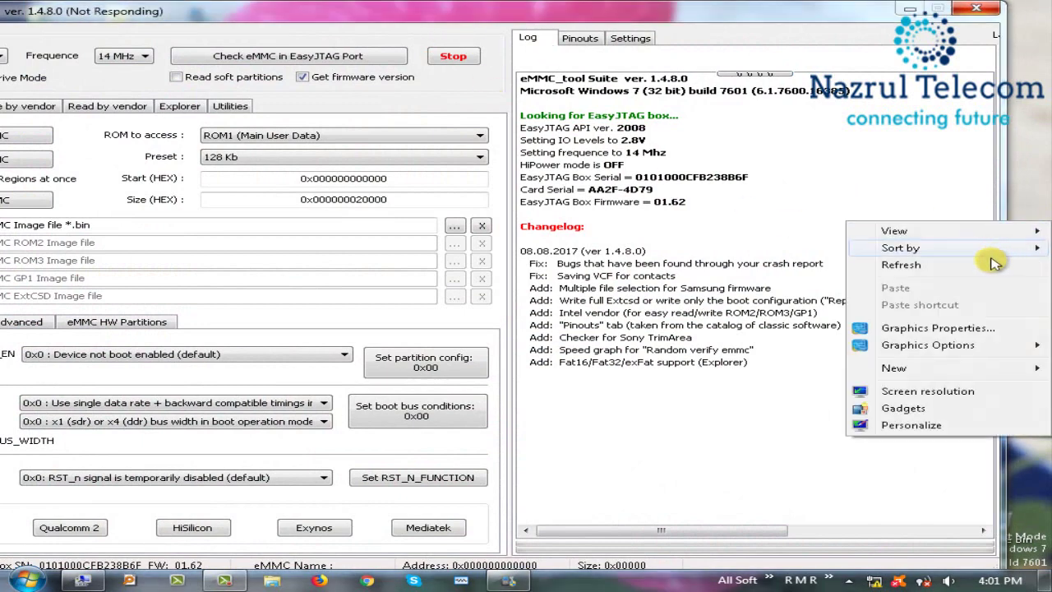
left_click(990, 263)
right_click(1027, 207)
left_click(986, 249)
right_click(1023, 210)
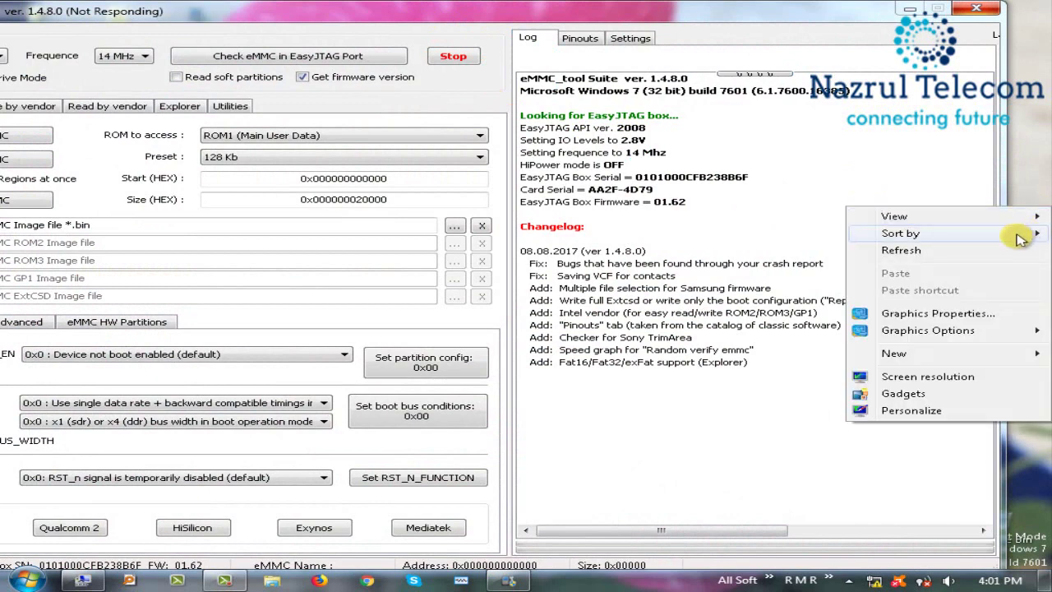
left_click(1006, 250)
right_click(1028, 207)
left_click(1005, 250)
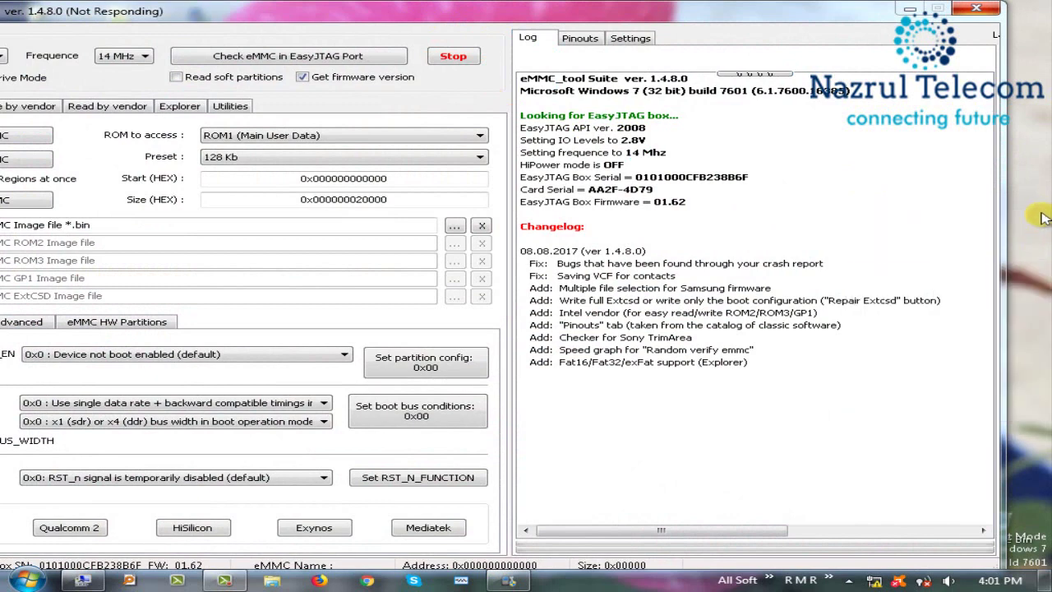
right_click(1031, 207)
left_click(1007, 250)
right_click(1027, 207)
left_click(1011, 251)
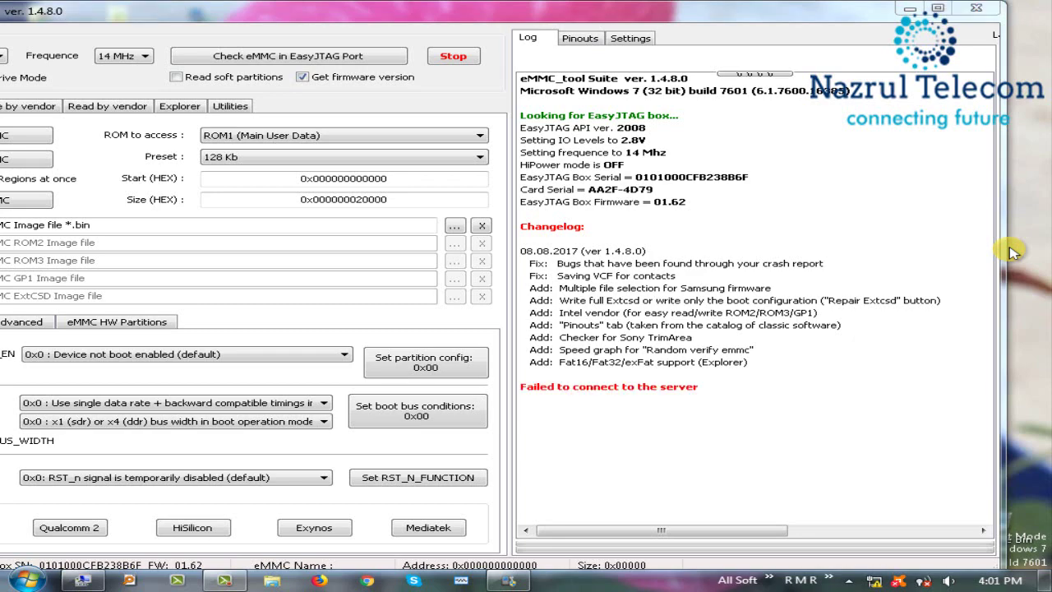
right_click(1016, 240)
left_click(976, 289)
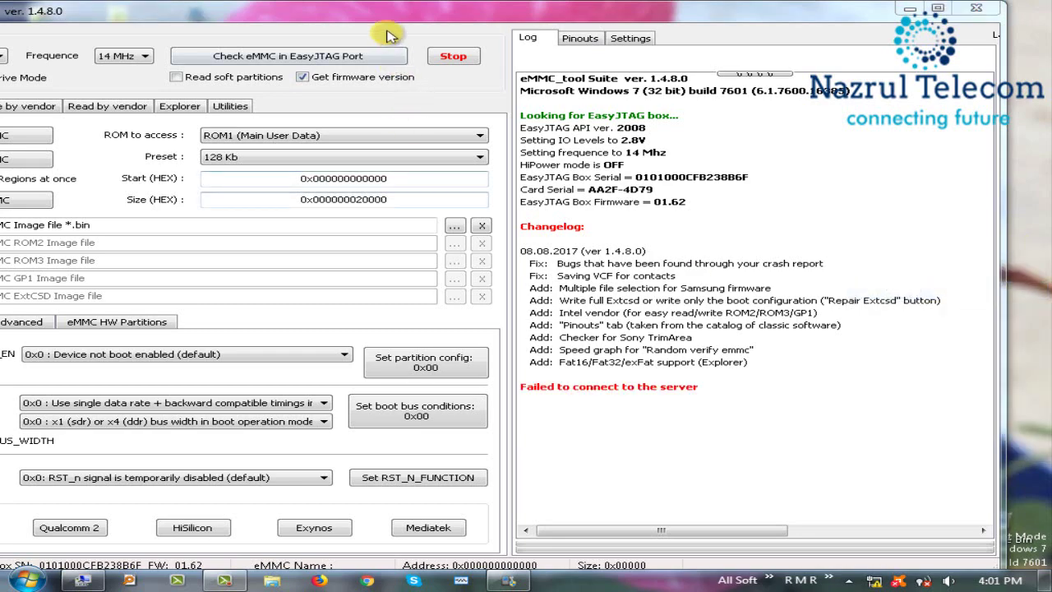
Reposition the eMMC_tool Suite window and set up writing by vendor with Samsung as the vendor.
left_click_drag(381, 12, 459, 13)
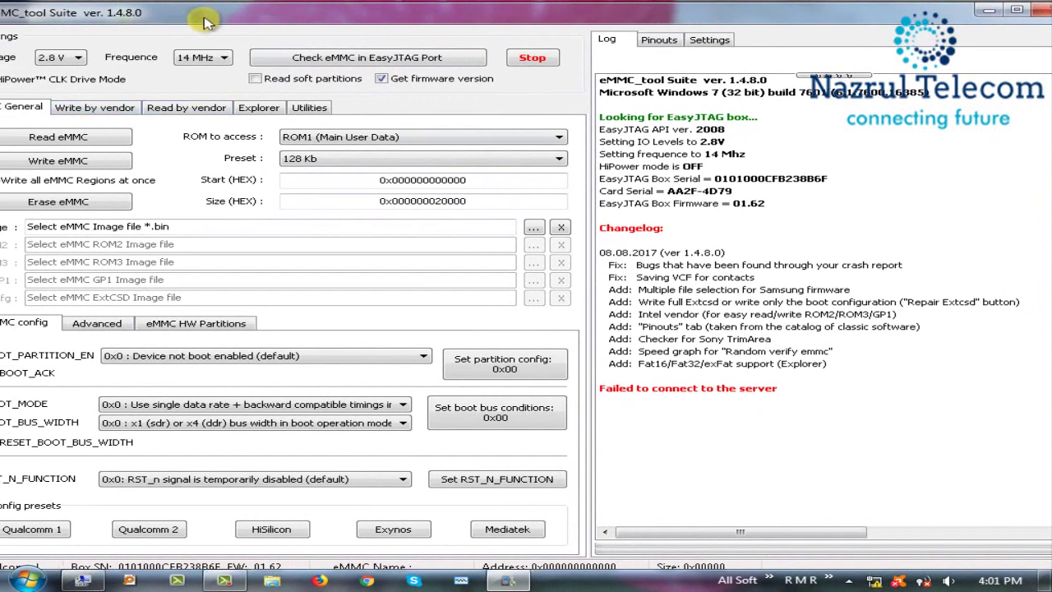
left_click_drag(206, 22, 226, 25)
left_click(140, 106)
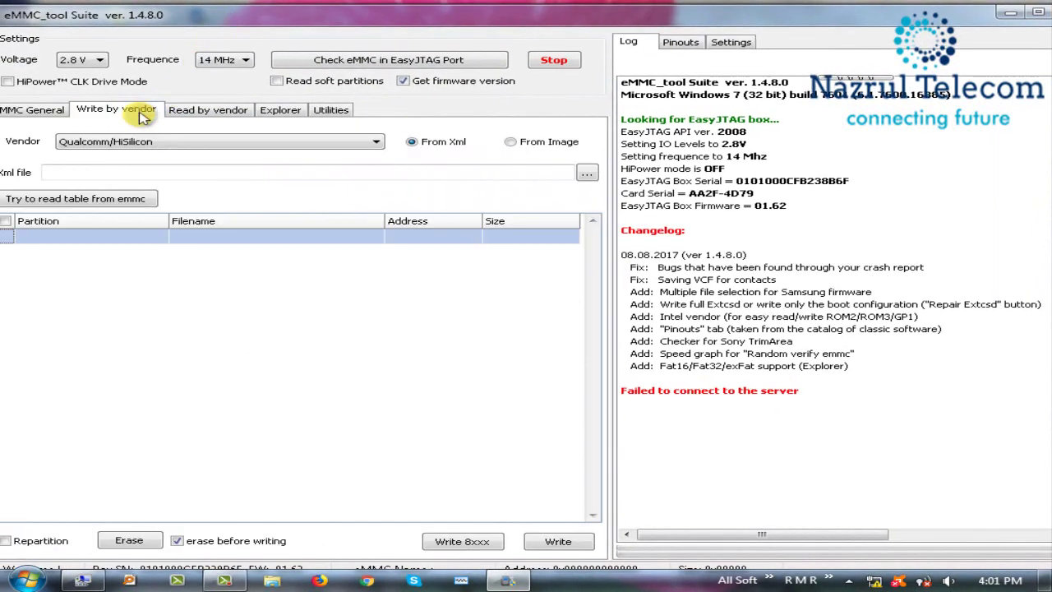
left_click(167, 144)
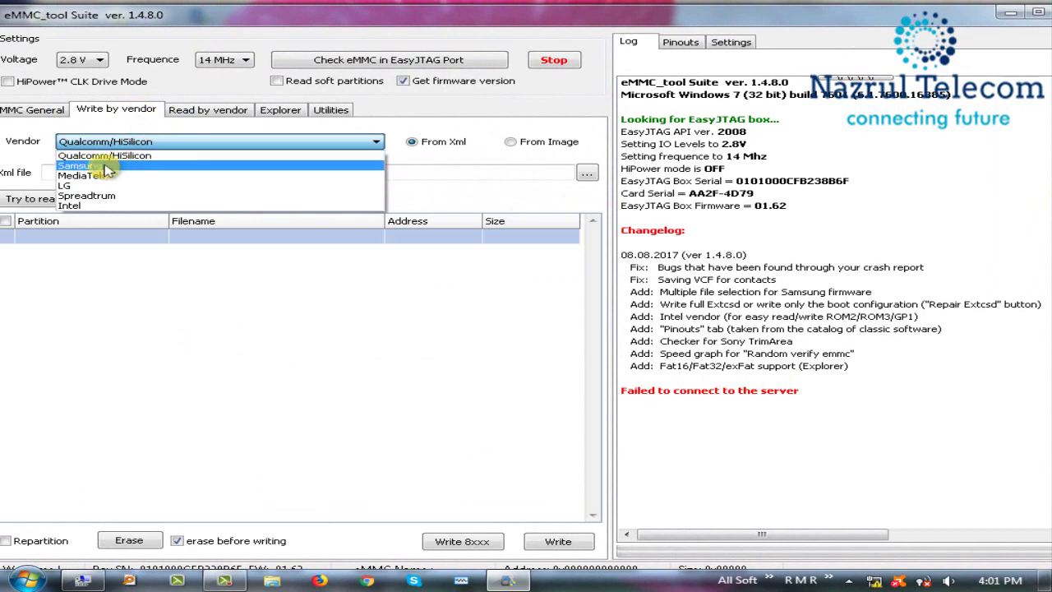
left_click(127, 166)
left_click_drag(291, 13, 315, 14)
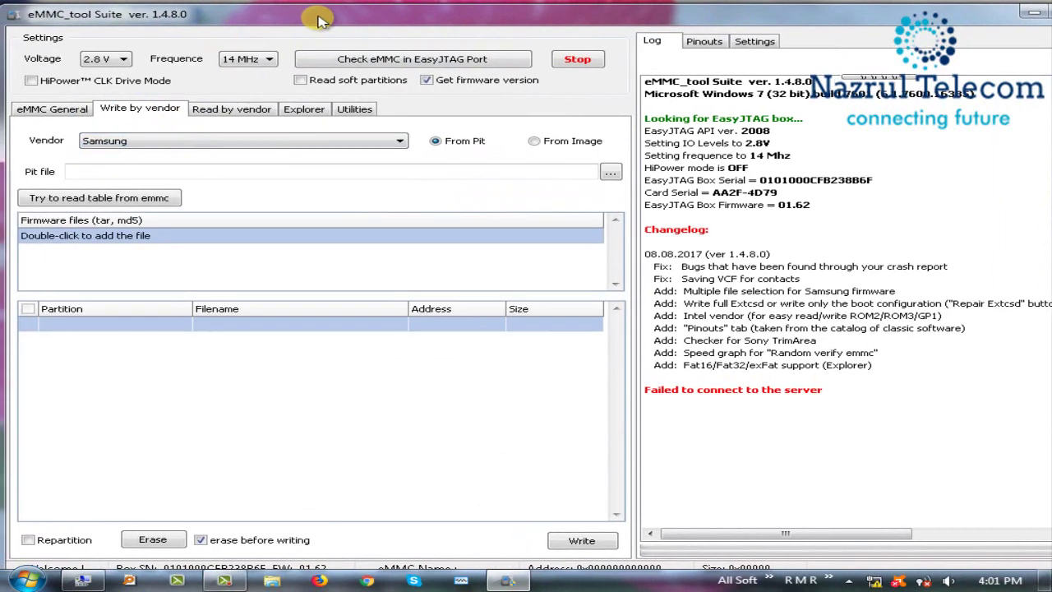
Load the PIT file Samsung SM-G532G-15-04-2017_07-07-10.pit from the g532g folder on the desktop.
right_click(557, 3)
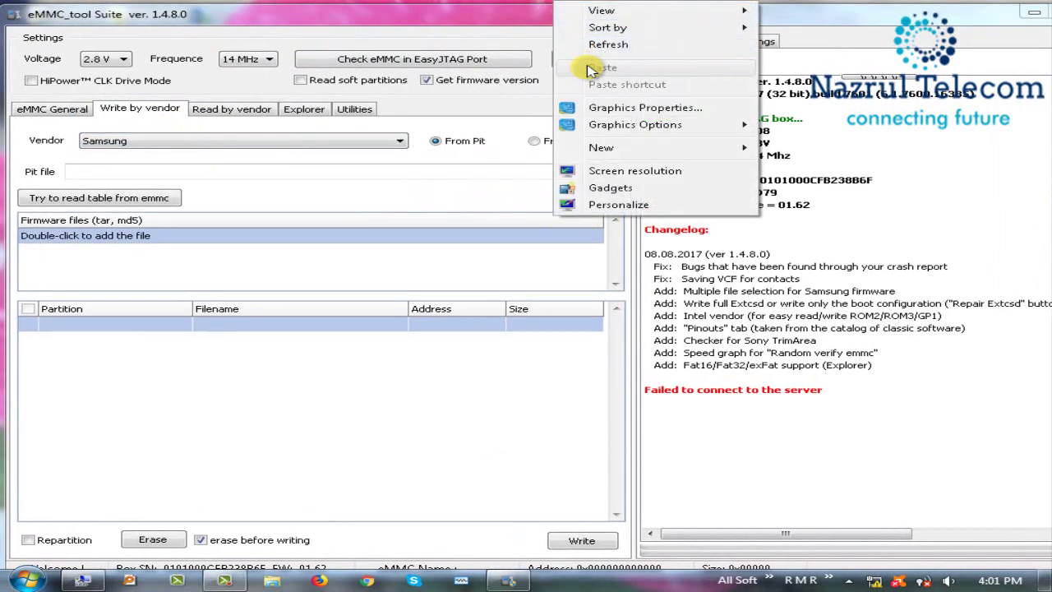
left_click(586, 44)
left_click(610, 172)
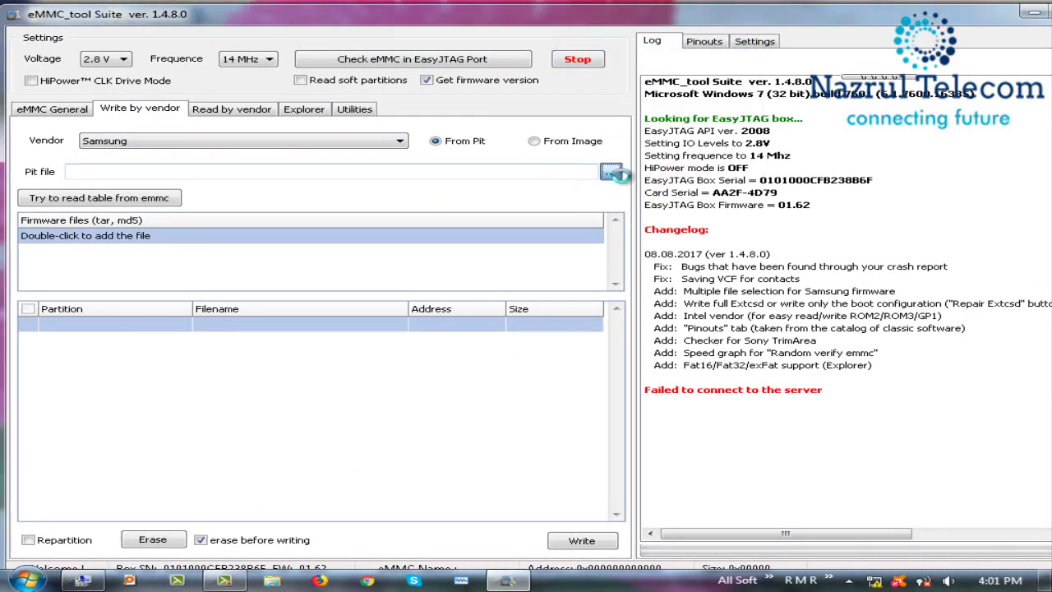
left_click(88, 132)
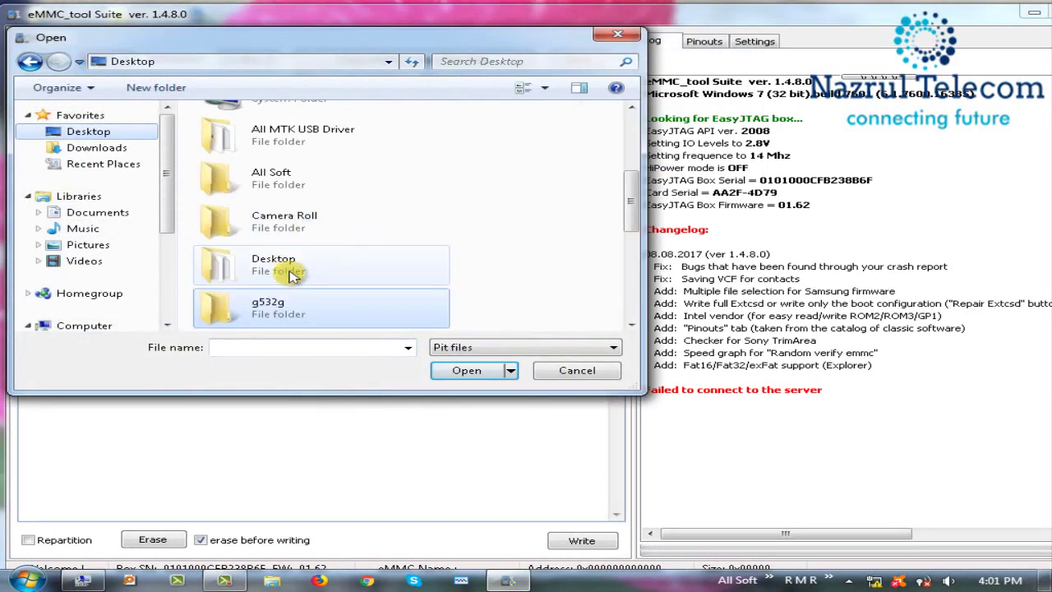
left_click(303, 316)
double_click(303, 317)
left_click(293, 133)
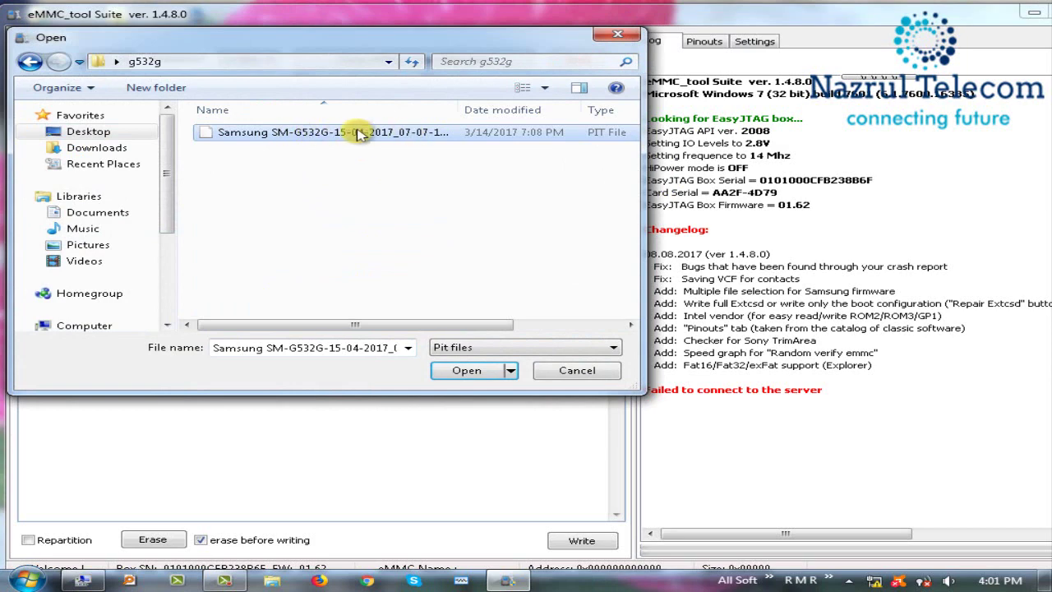
double_click(441, 140)
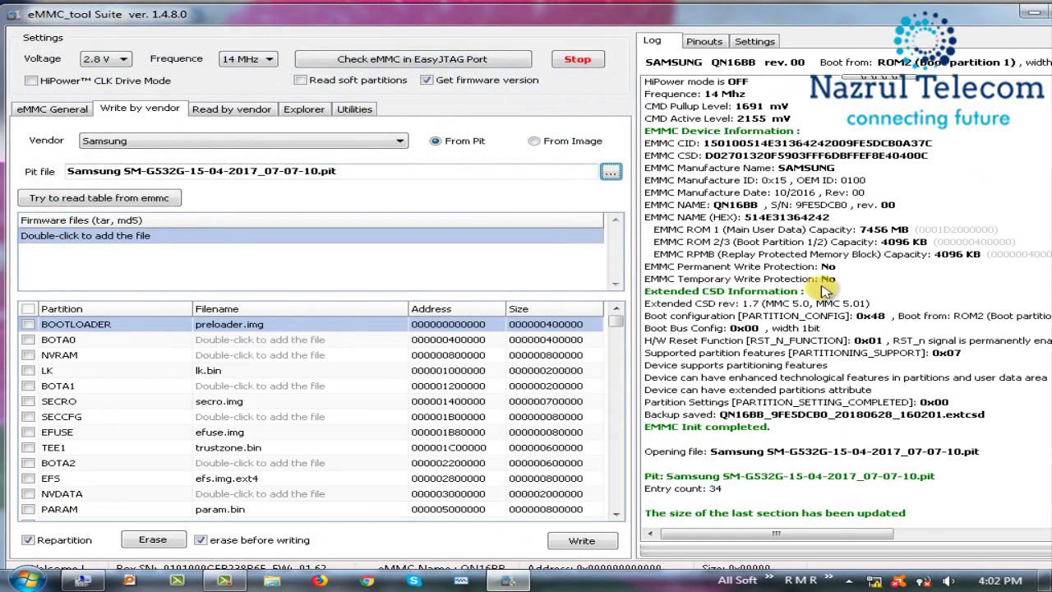
Add the AP, BL, CP, CSC and HOME_CSC firmware files from the g532g folder and start writing them to the eMMC.
left_click(109, 235)
double_click(109, 236)
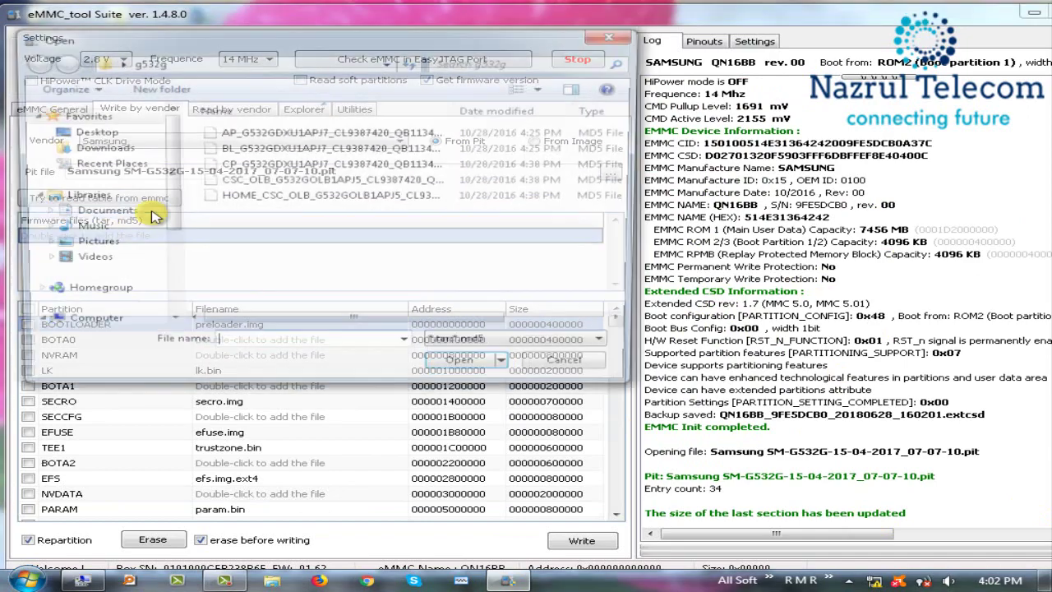
left_click_drag(347, 237, 211, 106)
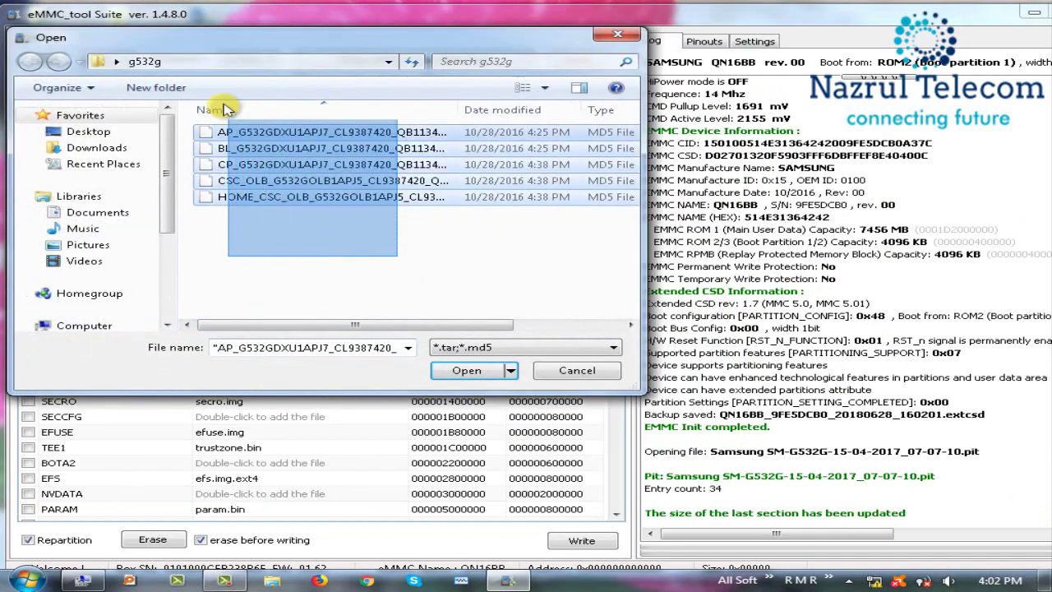
left_click(466, 371)
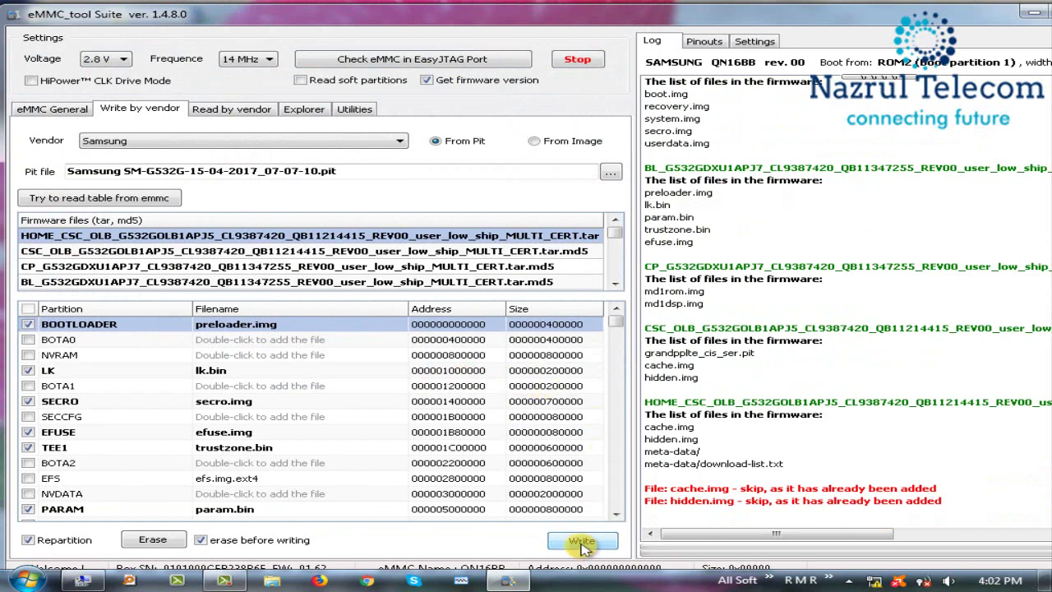
left_click(581, 544)
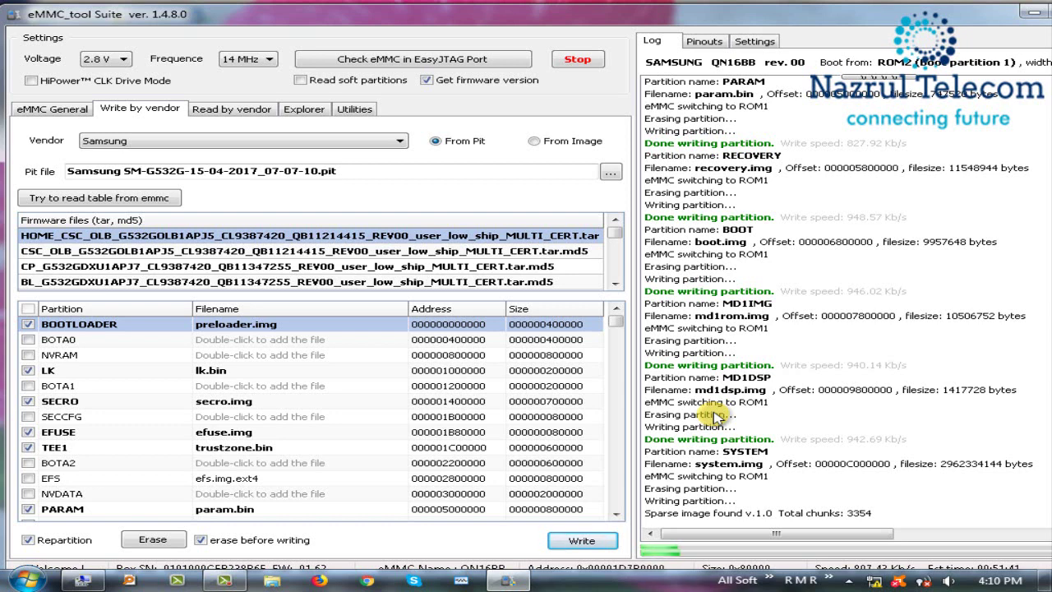
Minimize the eMMC_tool Suite window while it writes and switch to the Windows Explorer Downloads folder.
right_click(514, 5)
key("Escape")
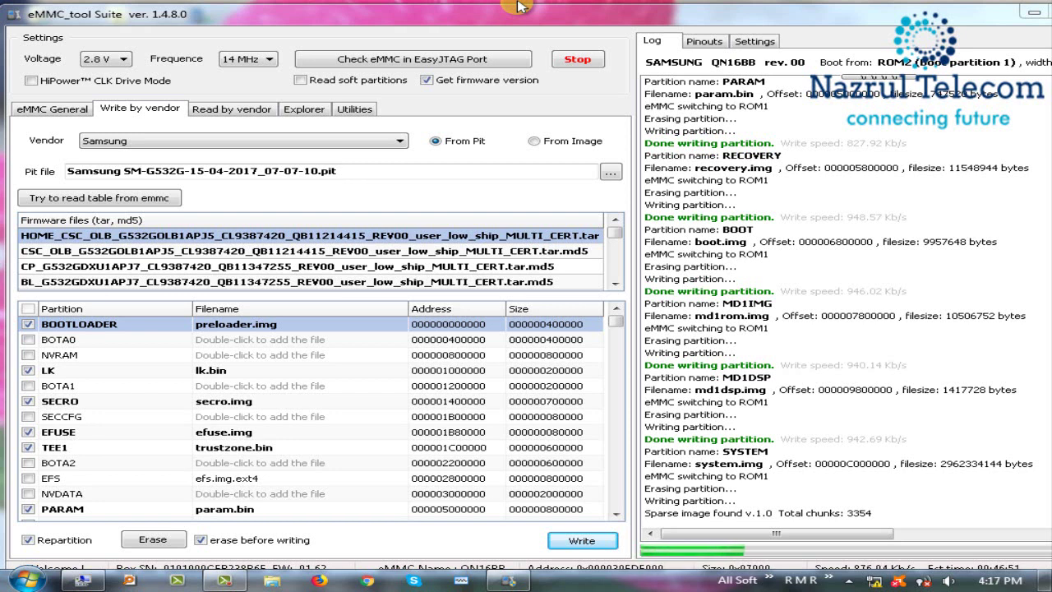
left_click(1034, 11)
left_click(271, 580)
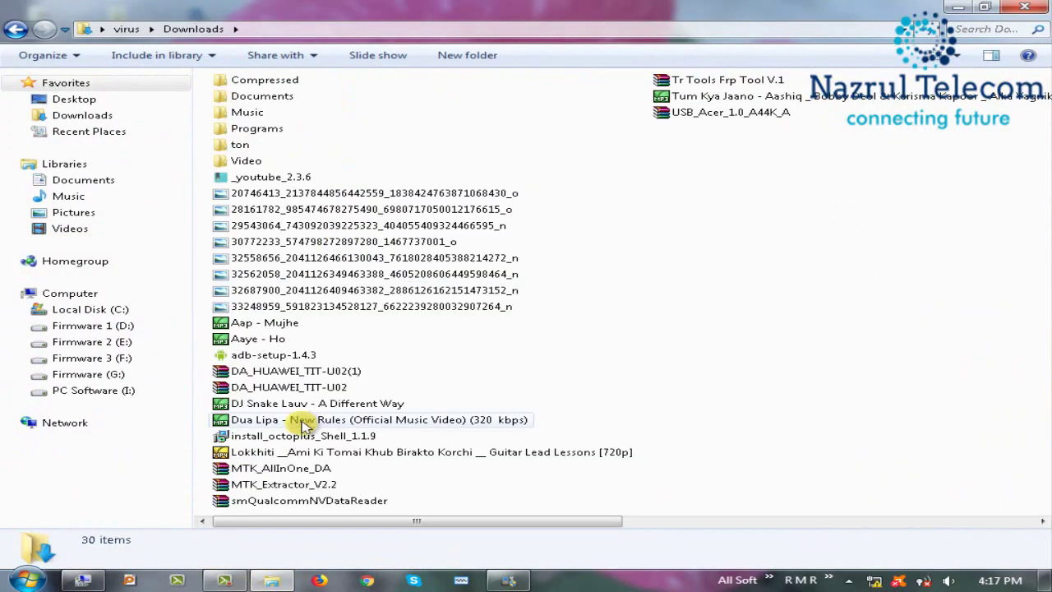
Switch back to the eMMC_tool Suite window and reposition it on the desktop to check the writing progress.
left_click(508, 580)
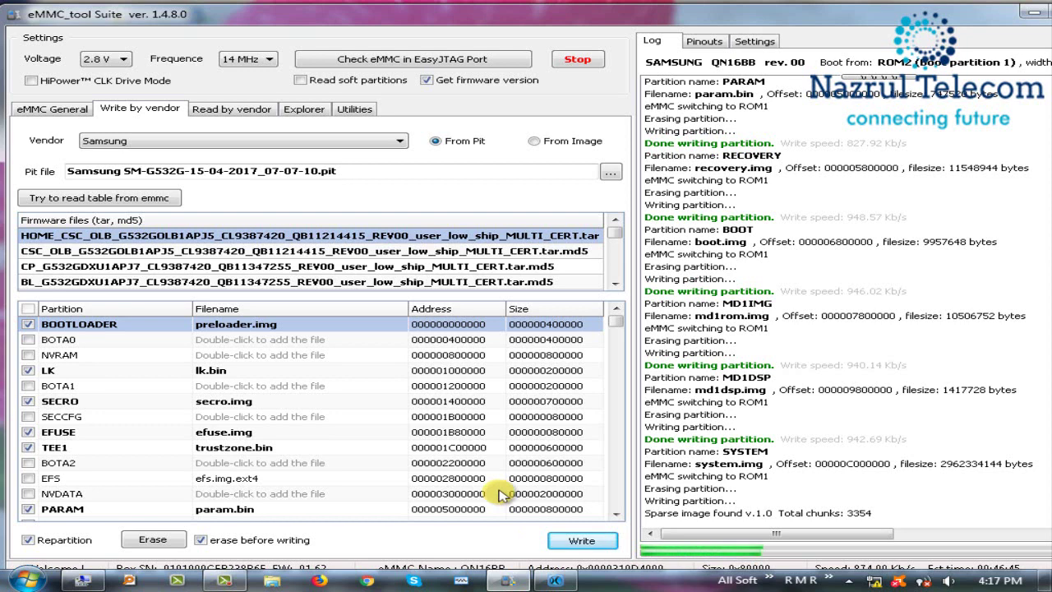
double_click(520, 20)
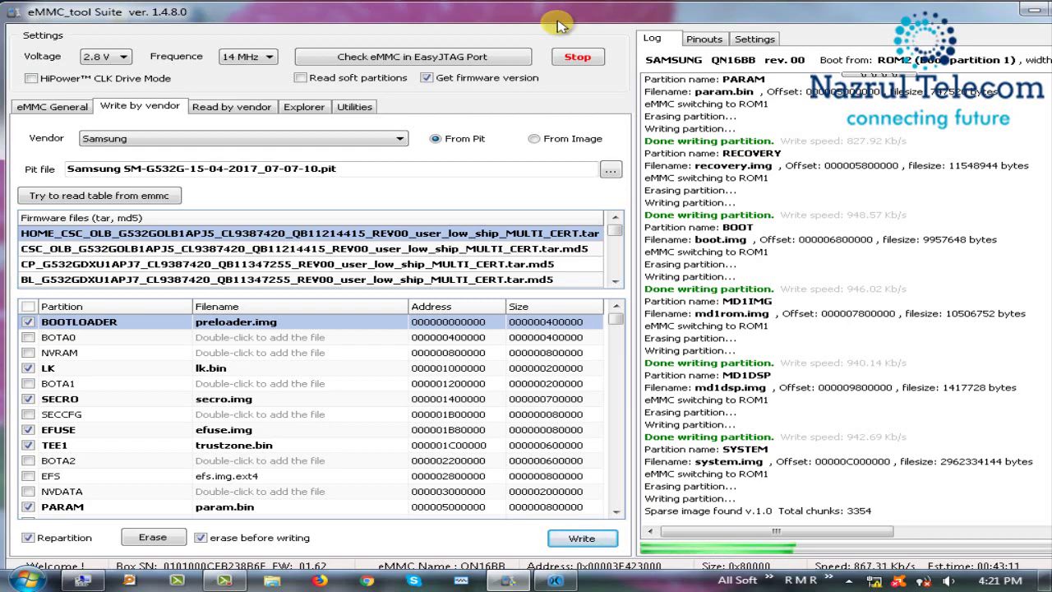
left_click_drag(557, 26, 507, 14)
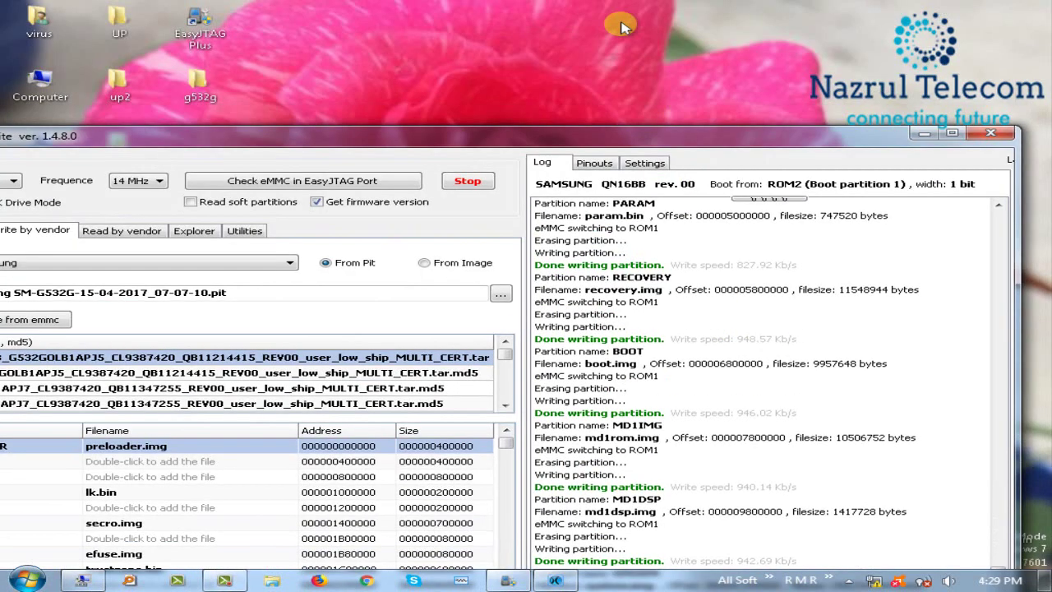
right_click(695, 45)
right_click(728, 10)
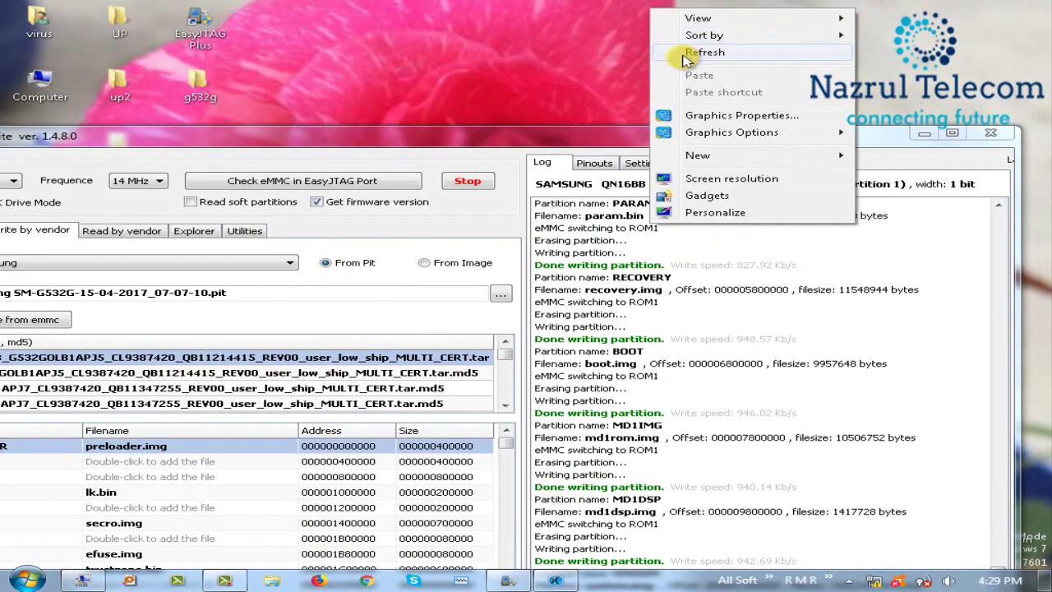
left_click(746, 40)
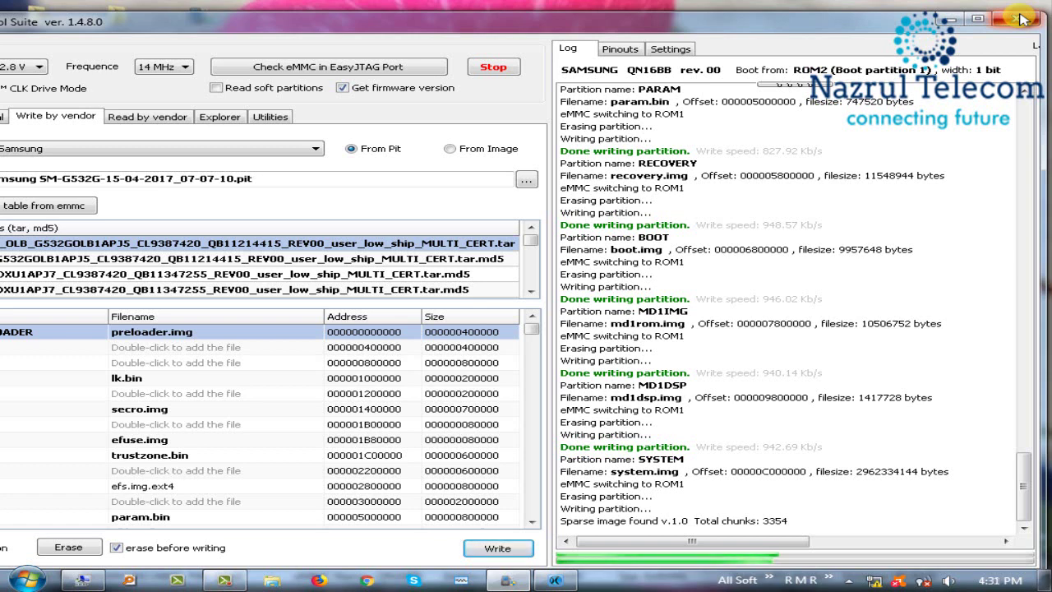
right_click(760, 4)
left_click(785, 48)
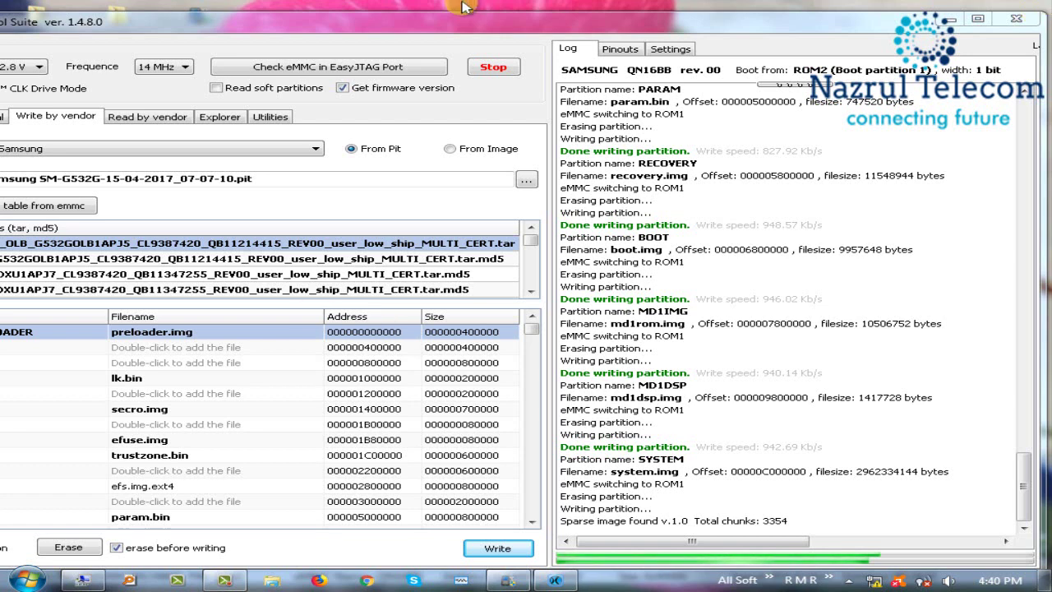
right_click(513, 4)
left_click(545, 43)
right_click(599, 5)
left_click(622, 44)
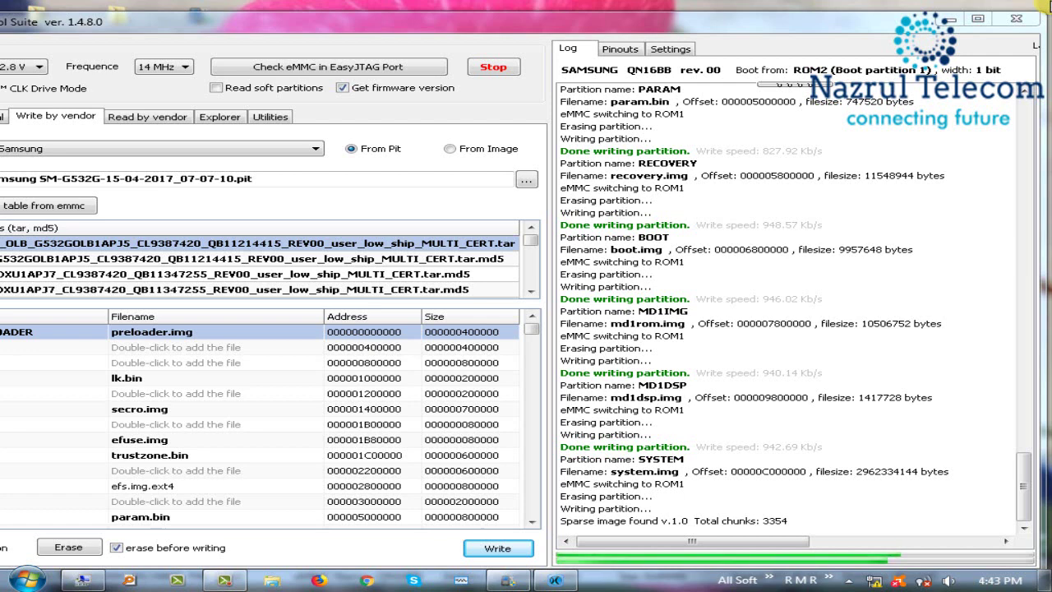
right_click(827, 2)
right_click(729, 4)
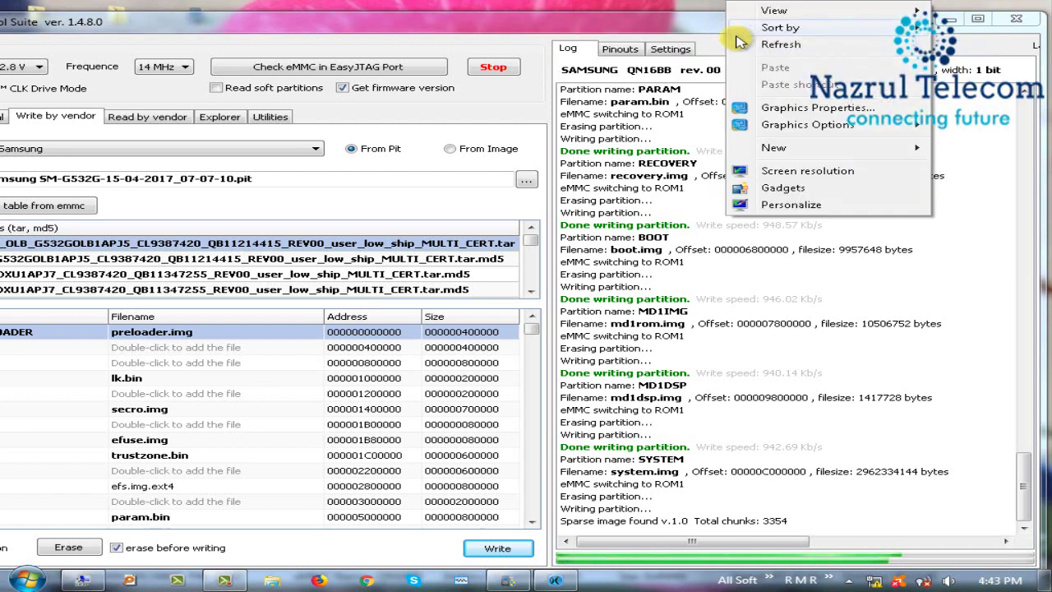
left_click(744, 43)
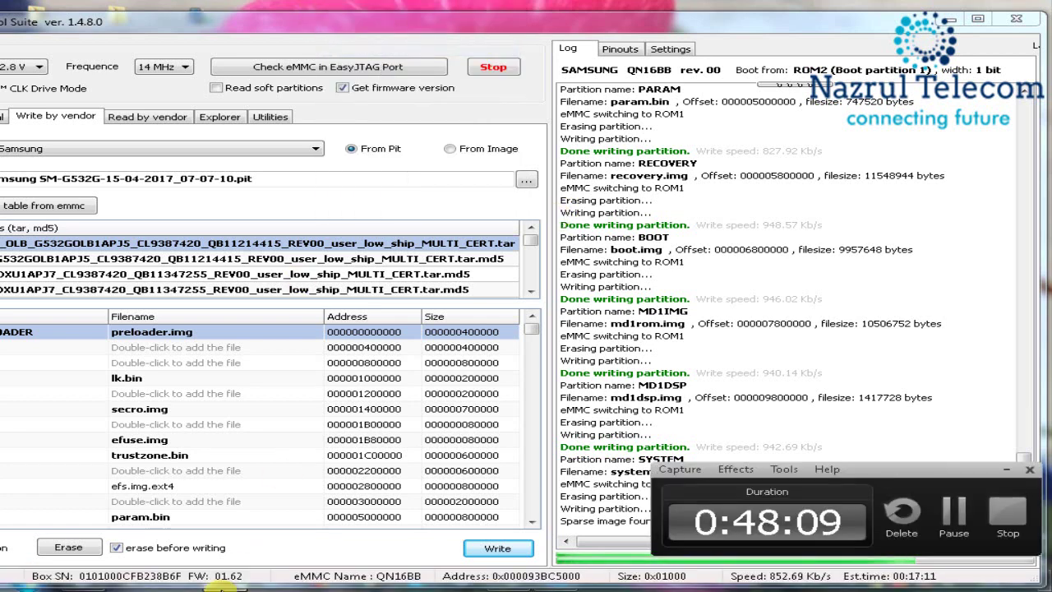
right_click(490, 3)
left_click(519, 44)
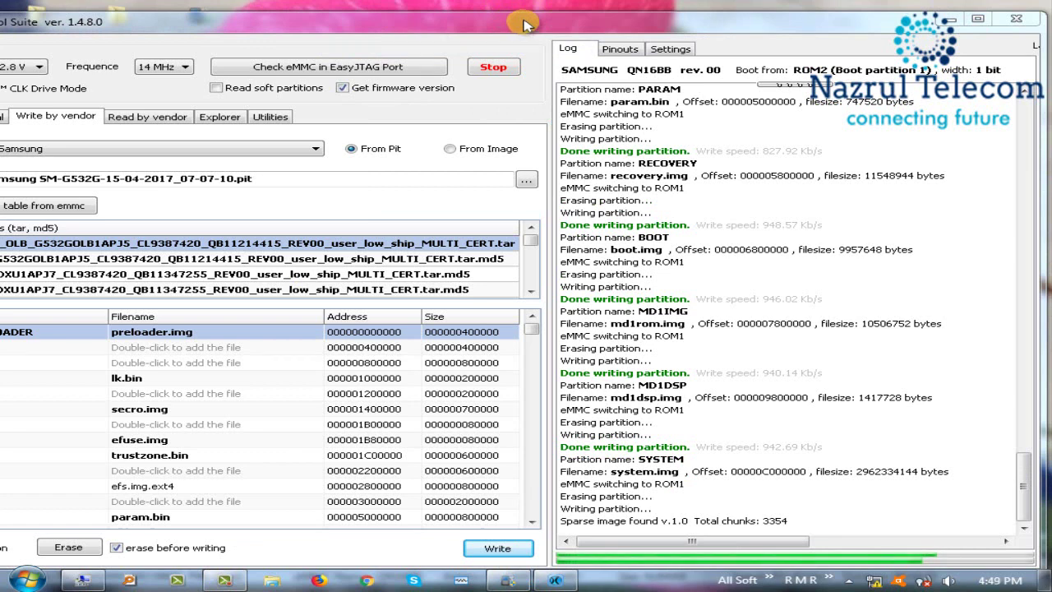
left_click(1044, 584)
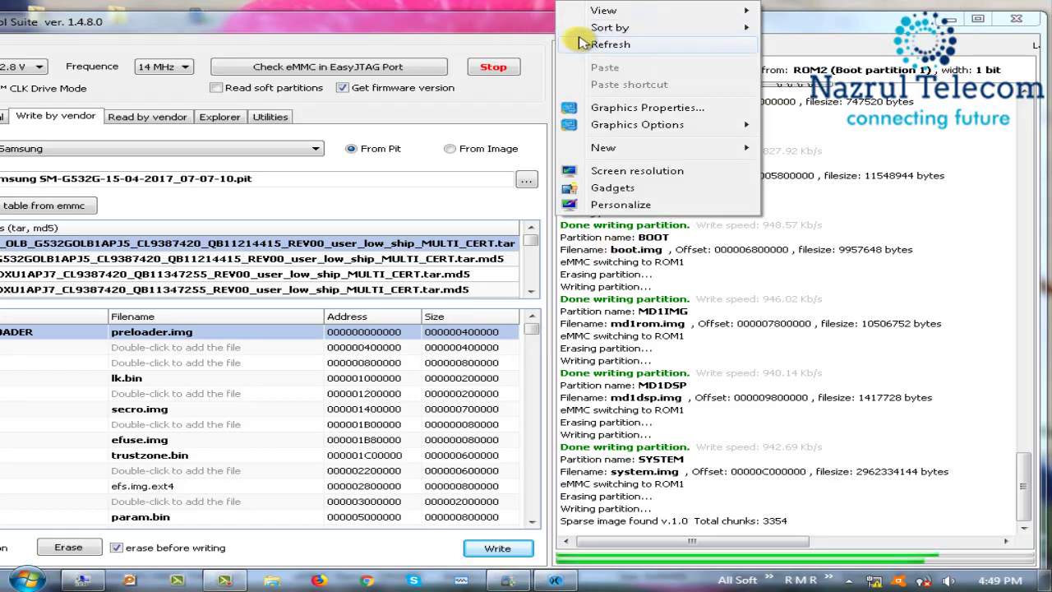
left_click(599, 7)
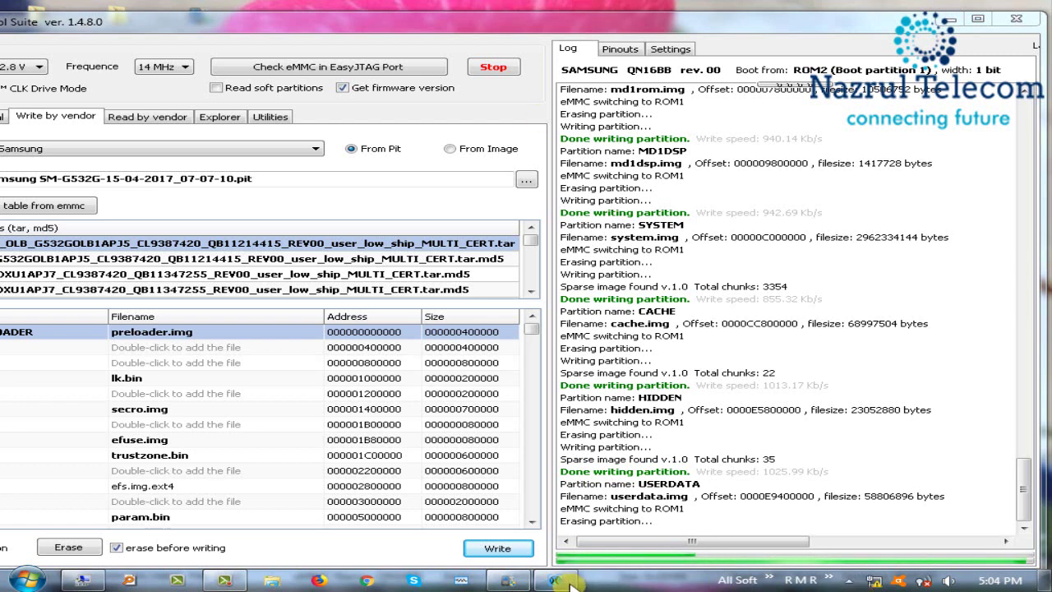
left_click(761, 347)
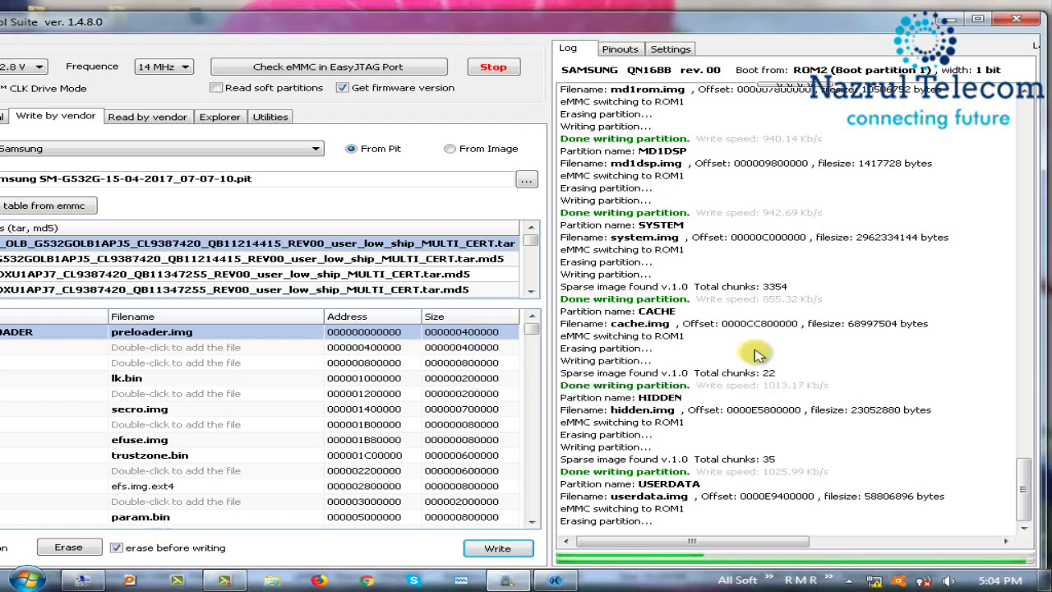
right_click(523, 6)
left_click(567, 49)
right_click(526, 5)
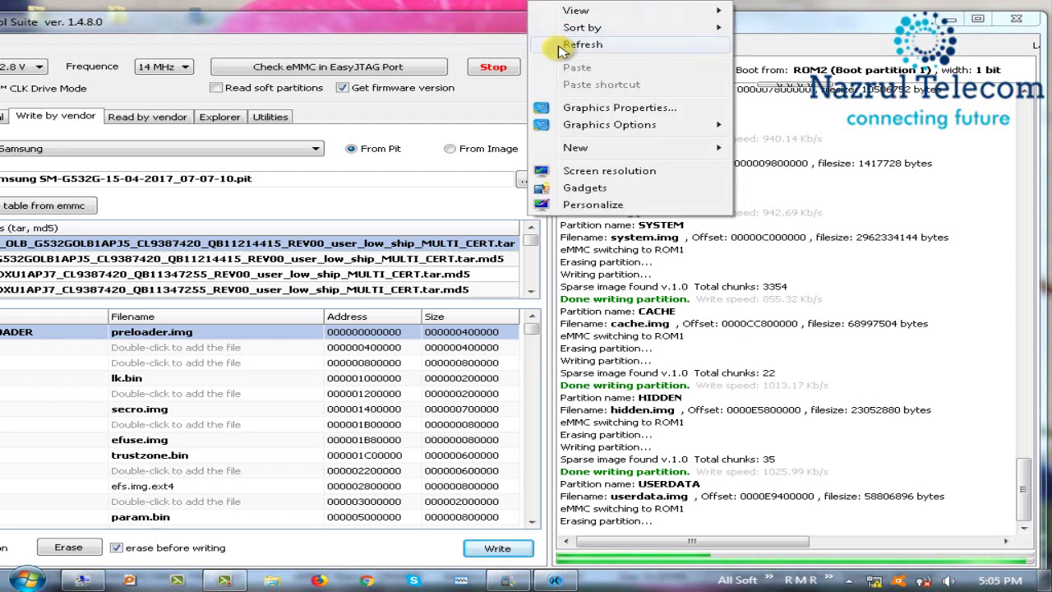
left_click(567, 46)
right_click(532, 4)
left_click(567, 46)
right_click(534, 5)
left_click(575, 46)
right_click(542, 3)
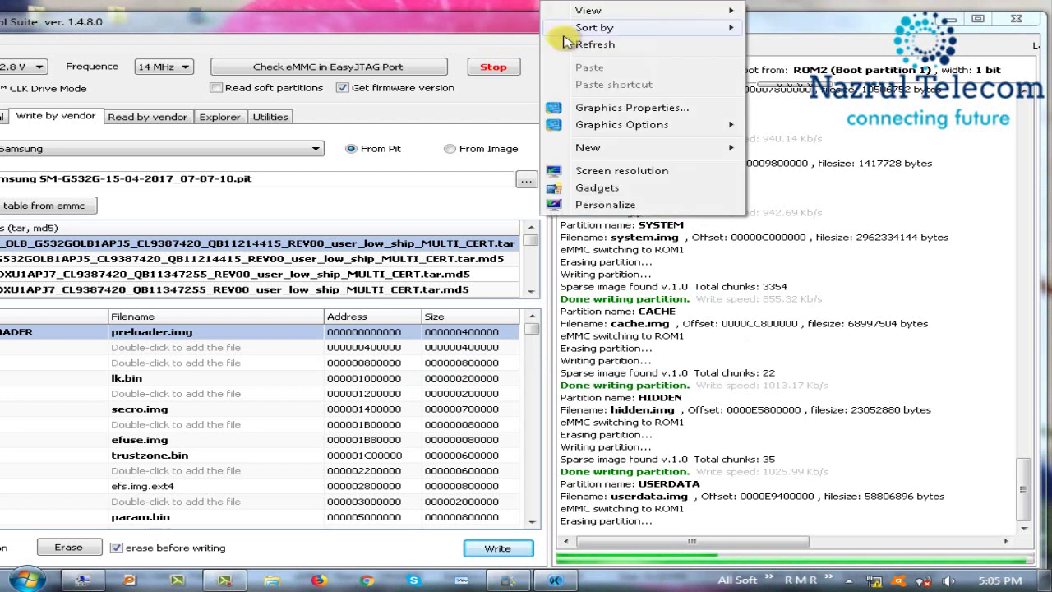
left_click(576, 46)
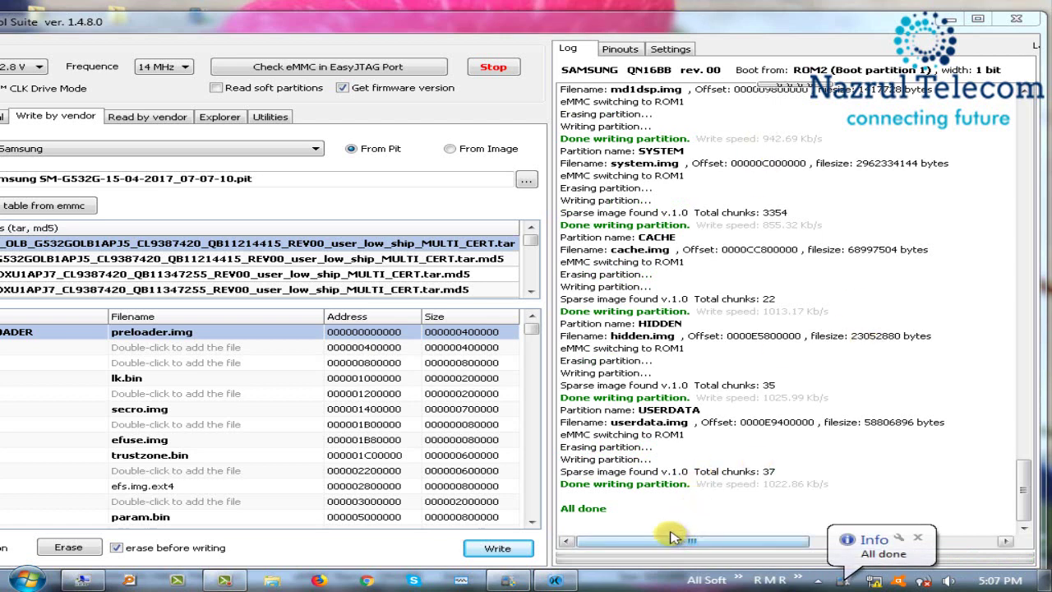
Highlight the closing USERDATA lines in the write log and stop the screen recorder.
mouse_move(662, 522)
left_mouse_down()
mouse_move(564, 457)
mouse_move(567, 446)
left_mouse_up()
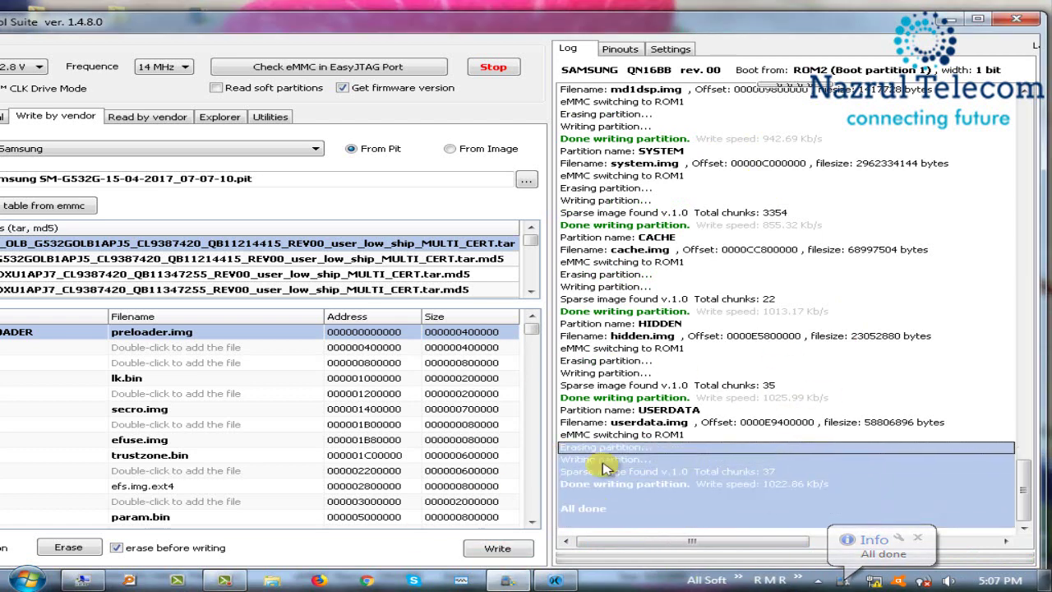
left_click(224, 581)
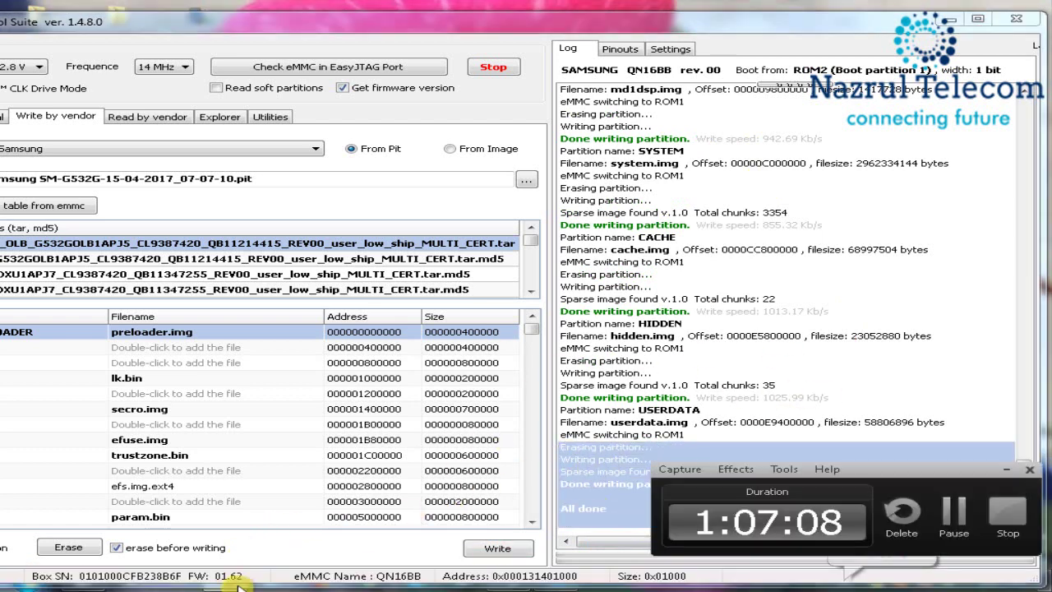
left_click(1006, 524)
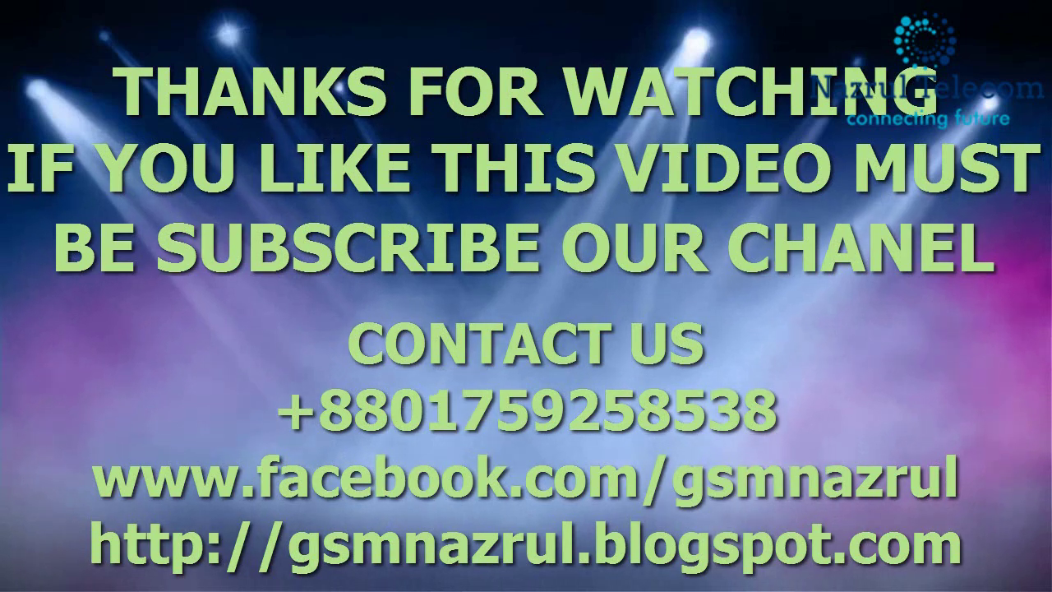